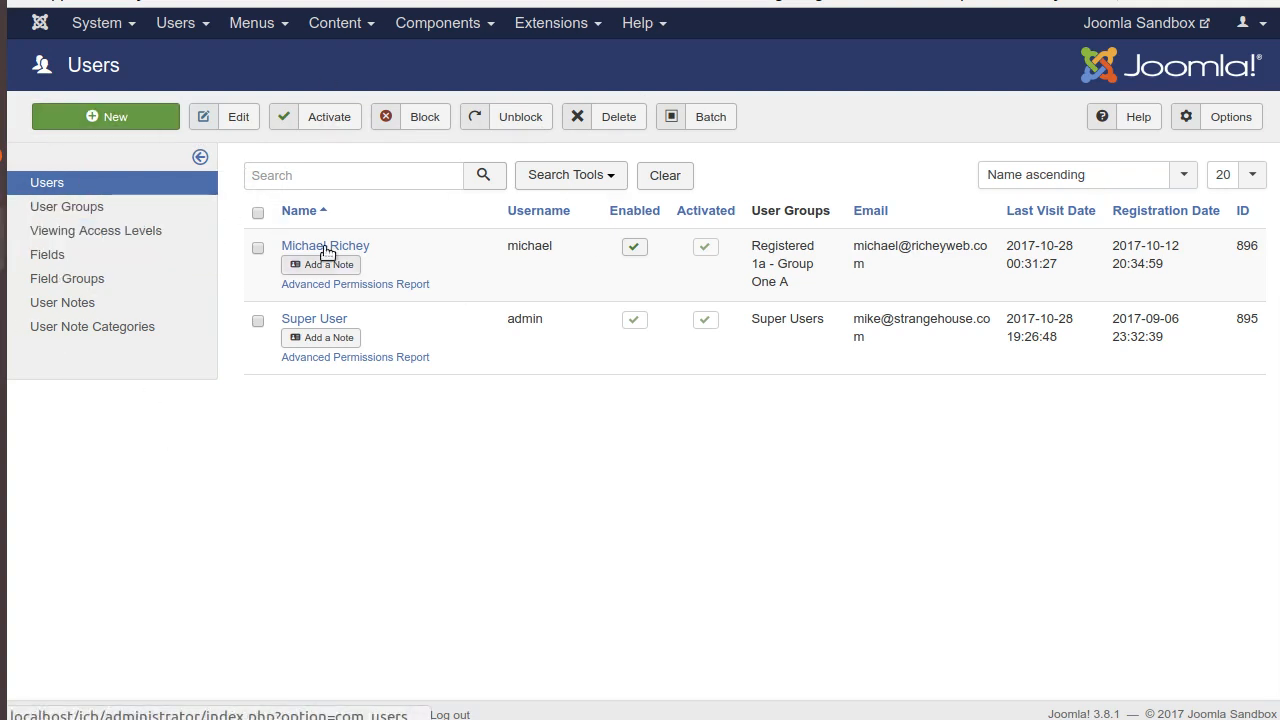
- View the list of user custom fields and open the General fields of the non-admin user
left_click(47, 256)
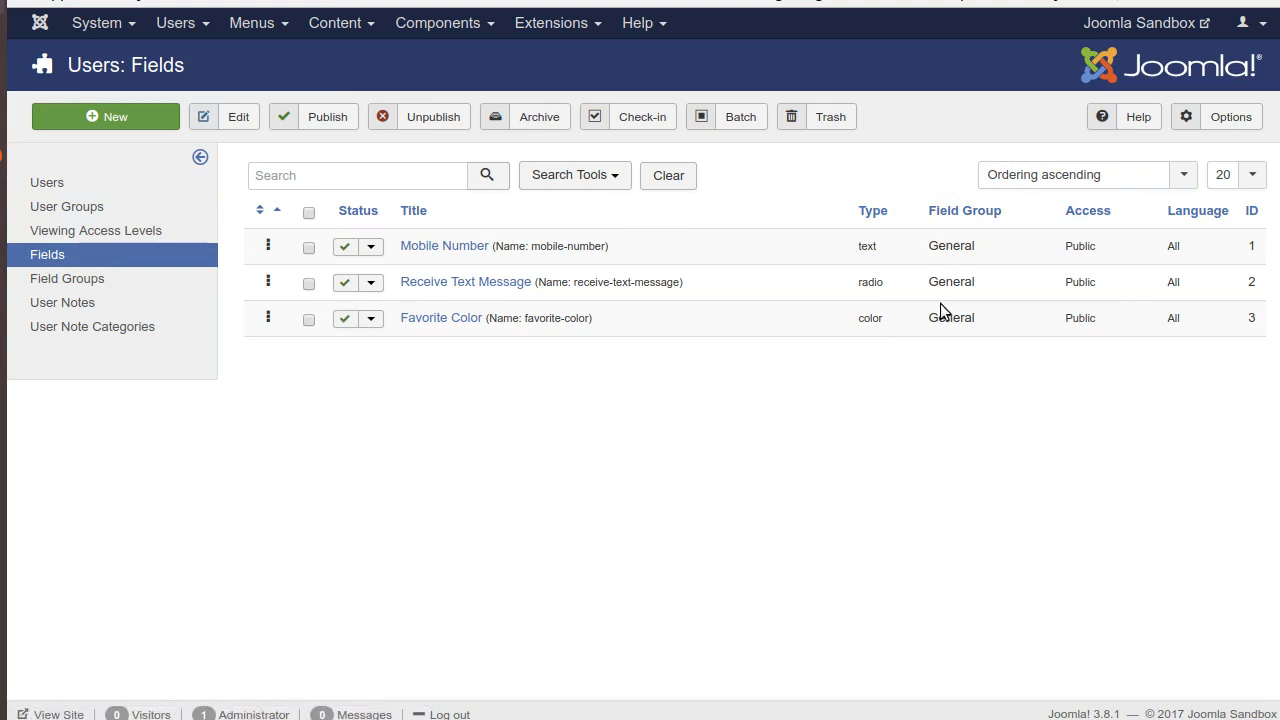
left_click(47, 182)
left_click(306, 245)
left_click(439, 219)
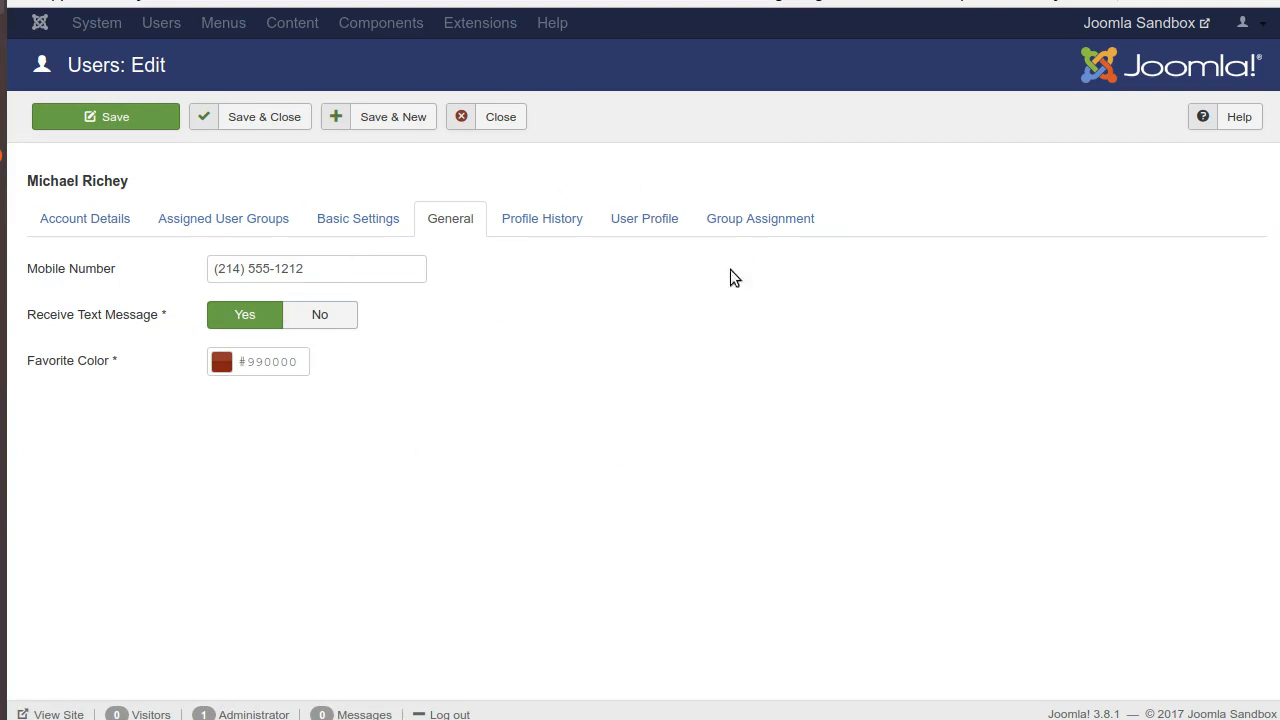
- Replace the area code in the user's Mobile Number field
right_click(571, 232)
left_click(480, 377)
left_click(228, 268)
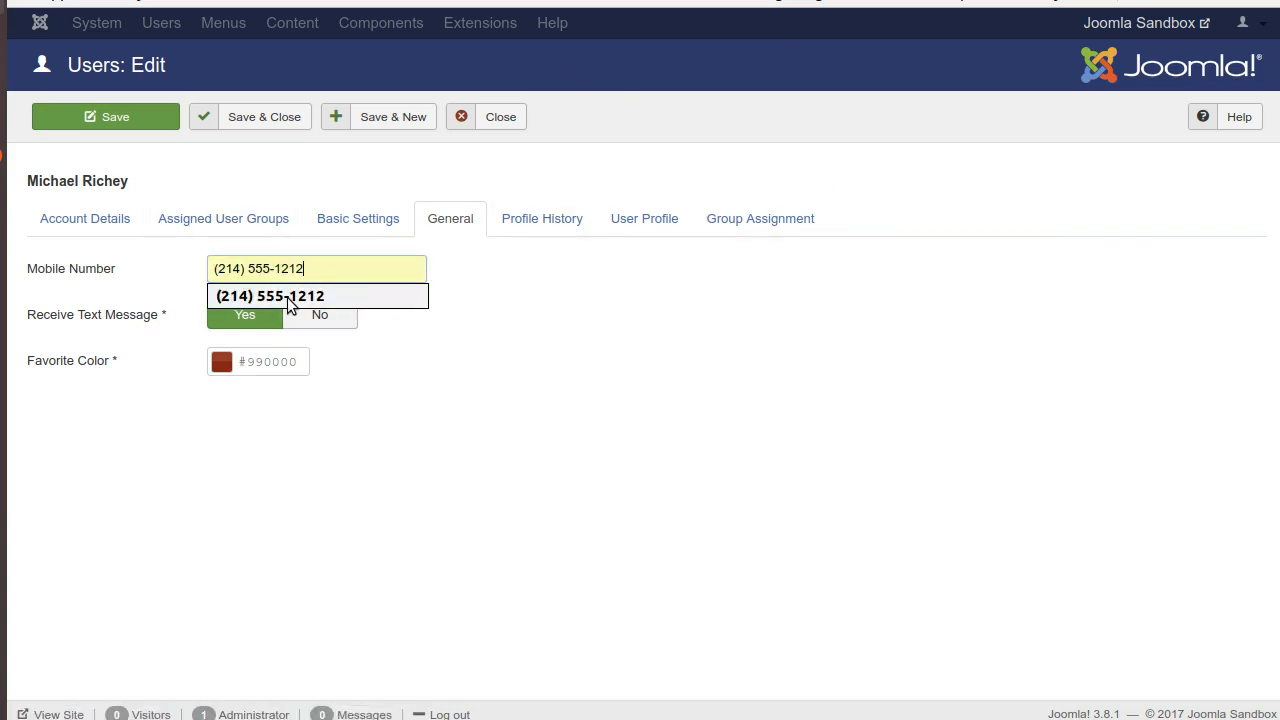
right_click(229, 266)
left_click(227, 266)
double_click(227, 267)
type("972")
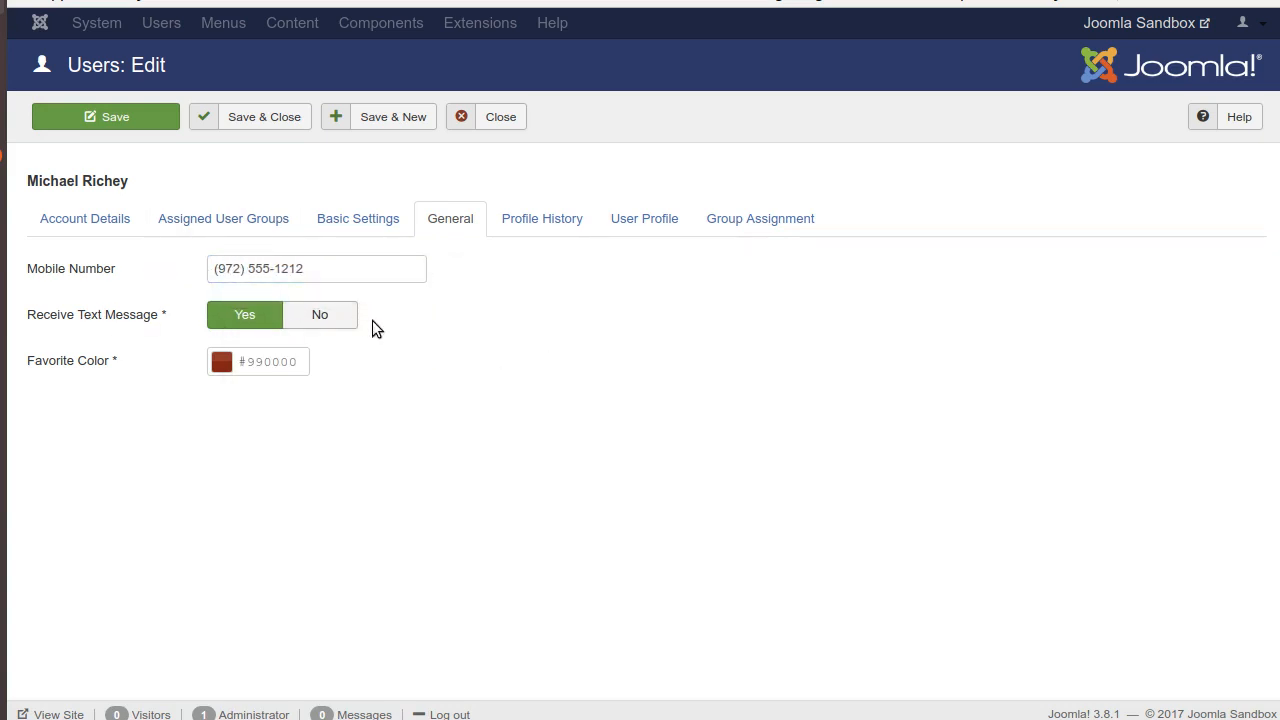
- Set Receive Text Message to No and Favorite Color to #404c88
left_click(330, 316)
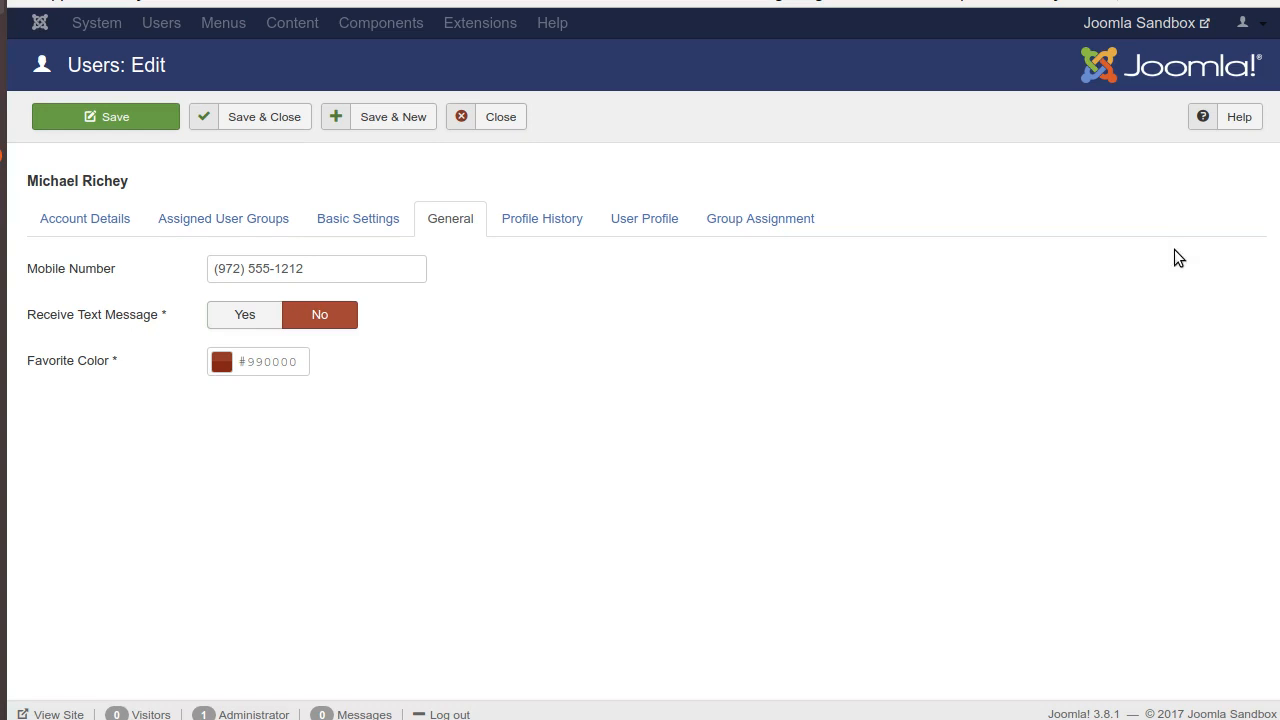
left_click(266, 364)
double_click(284, 364)
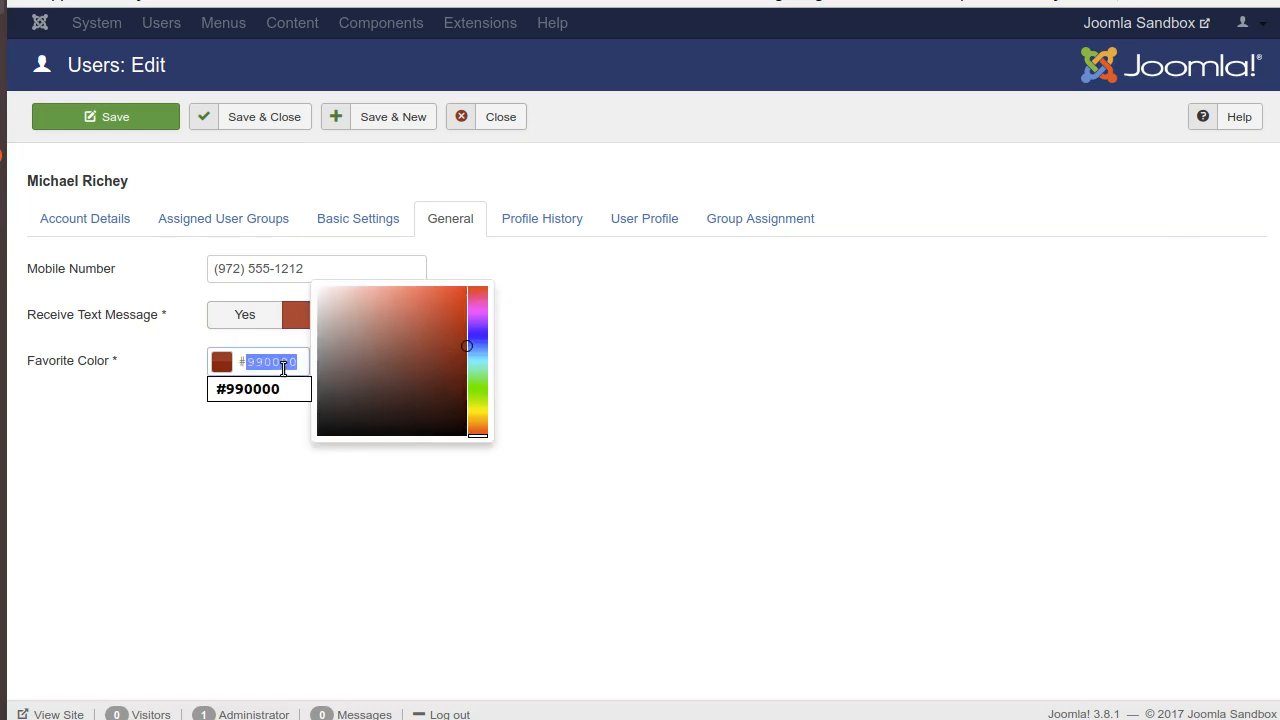
type("404")
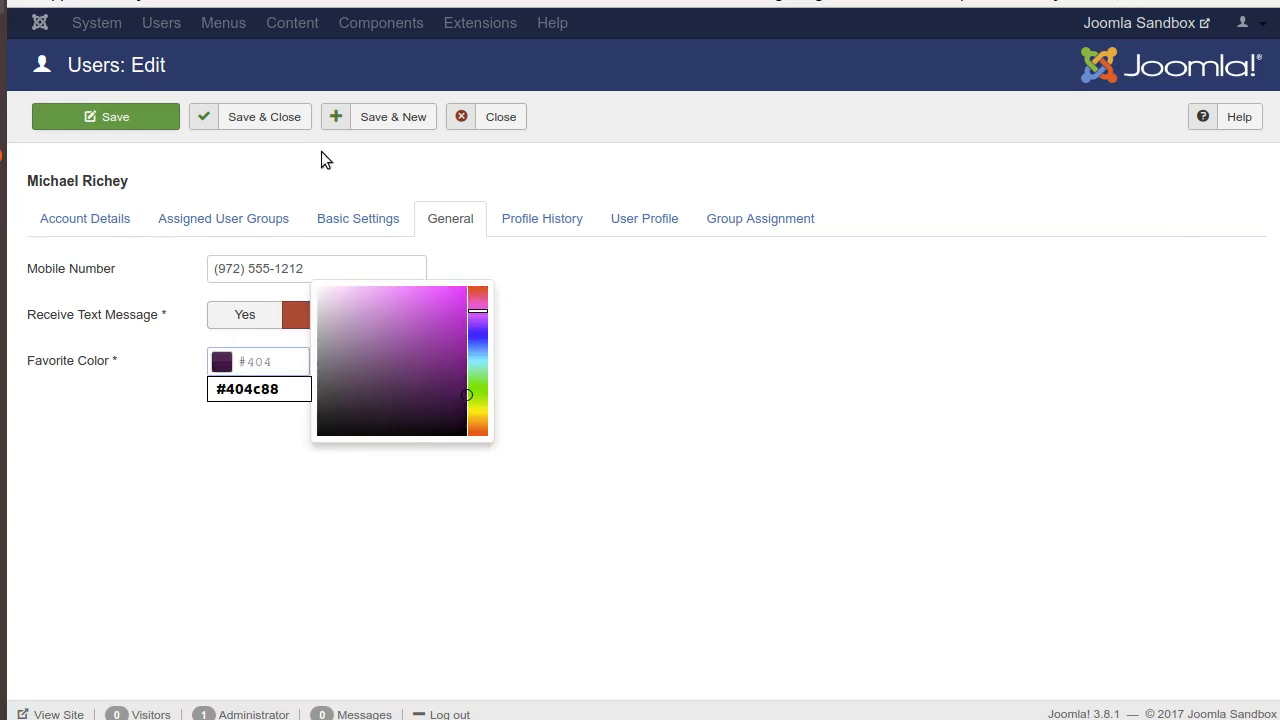
type("c88")
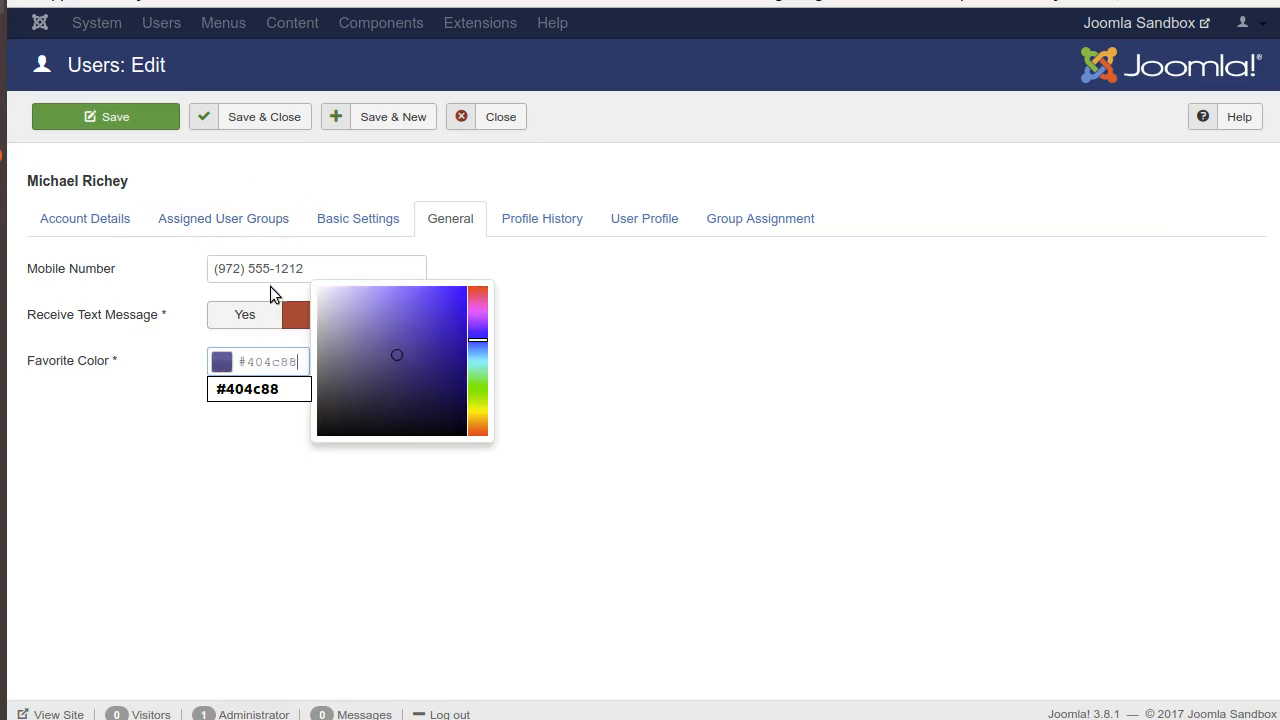
left_click(273, 389)
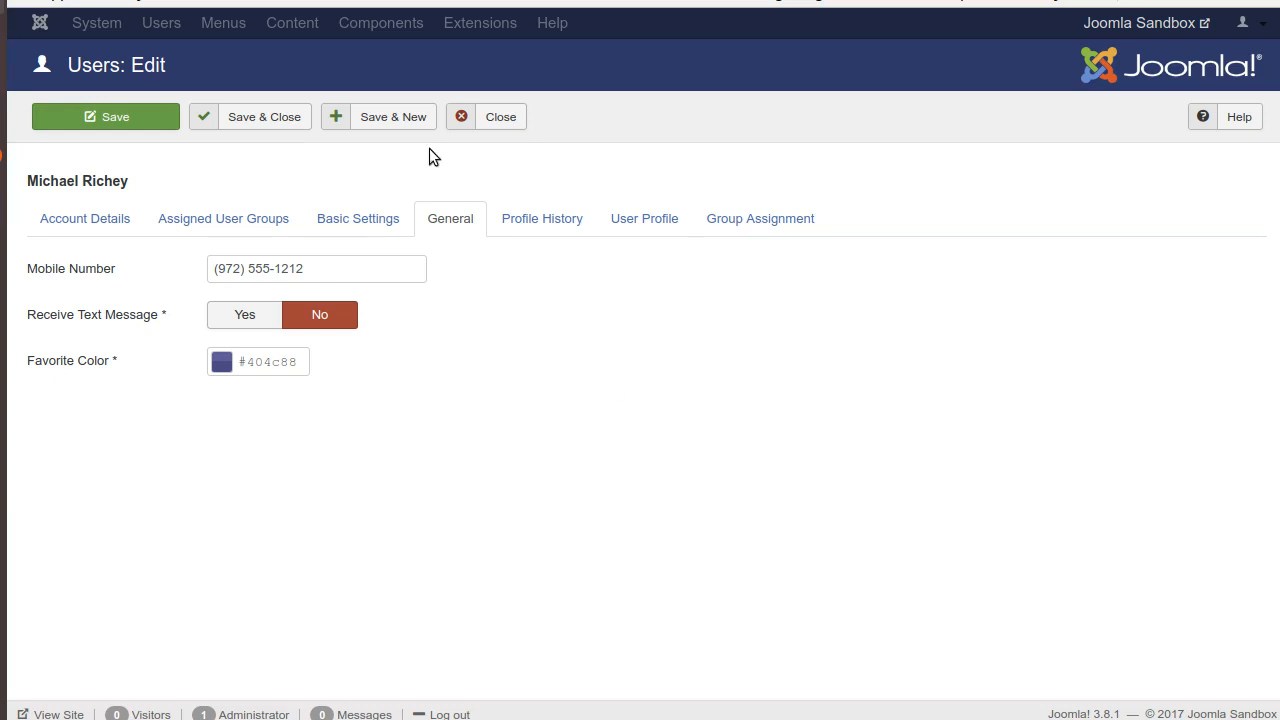
- Save the custom field changes and open the user's Profile History
left_click(84, 118)
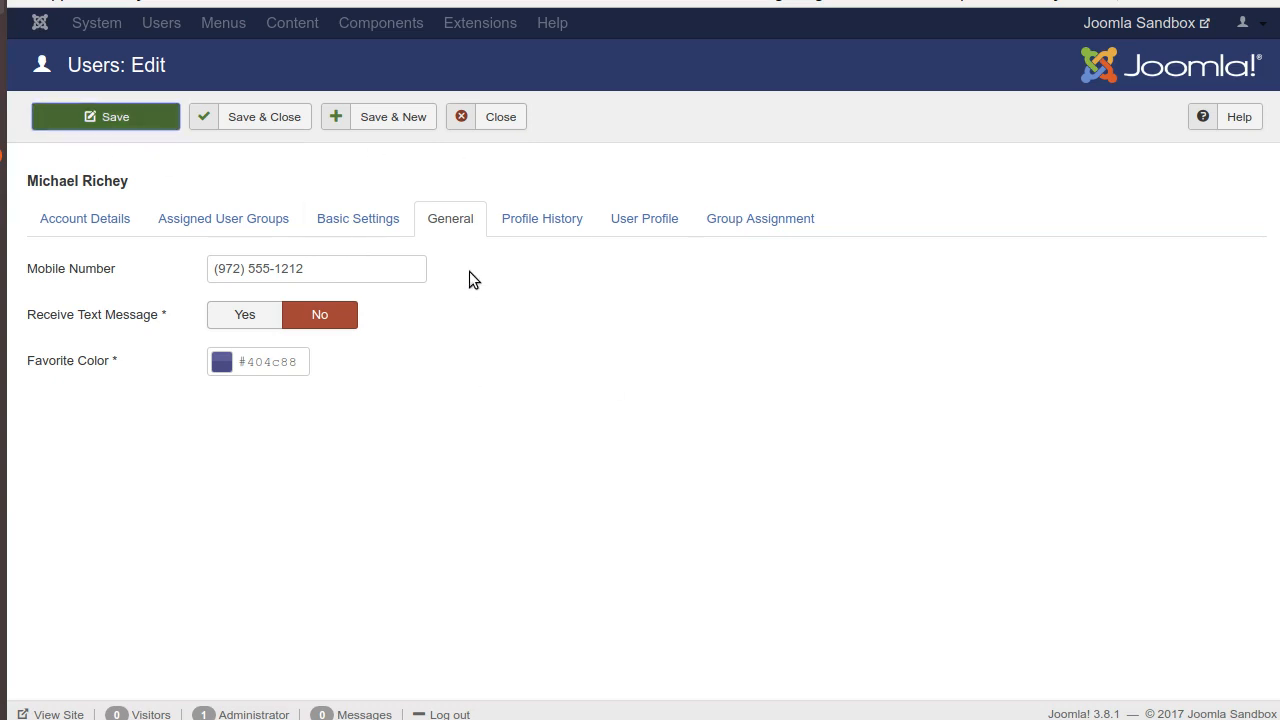
left_click(528, 283)
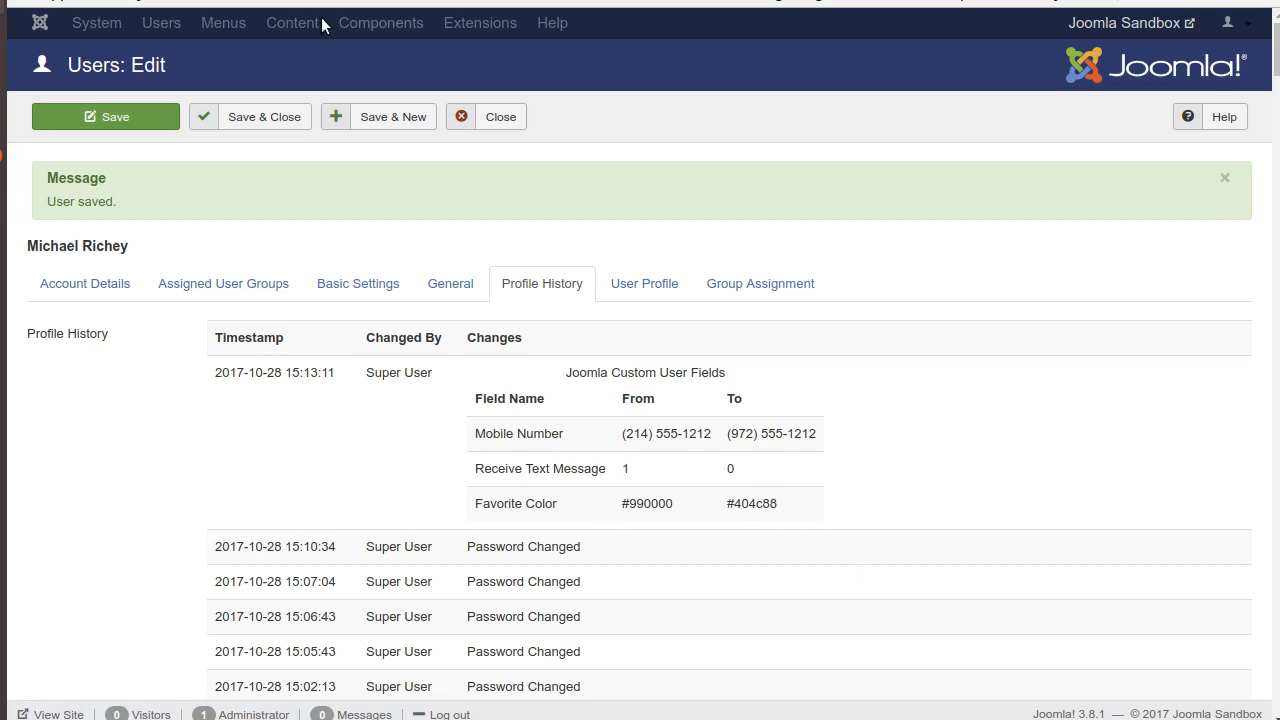
- Enter a different area code in the General fields' Mobile Number and save the user
left_click(454, 292)
double_click(232, 337)
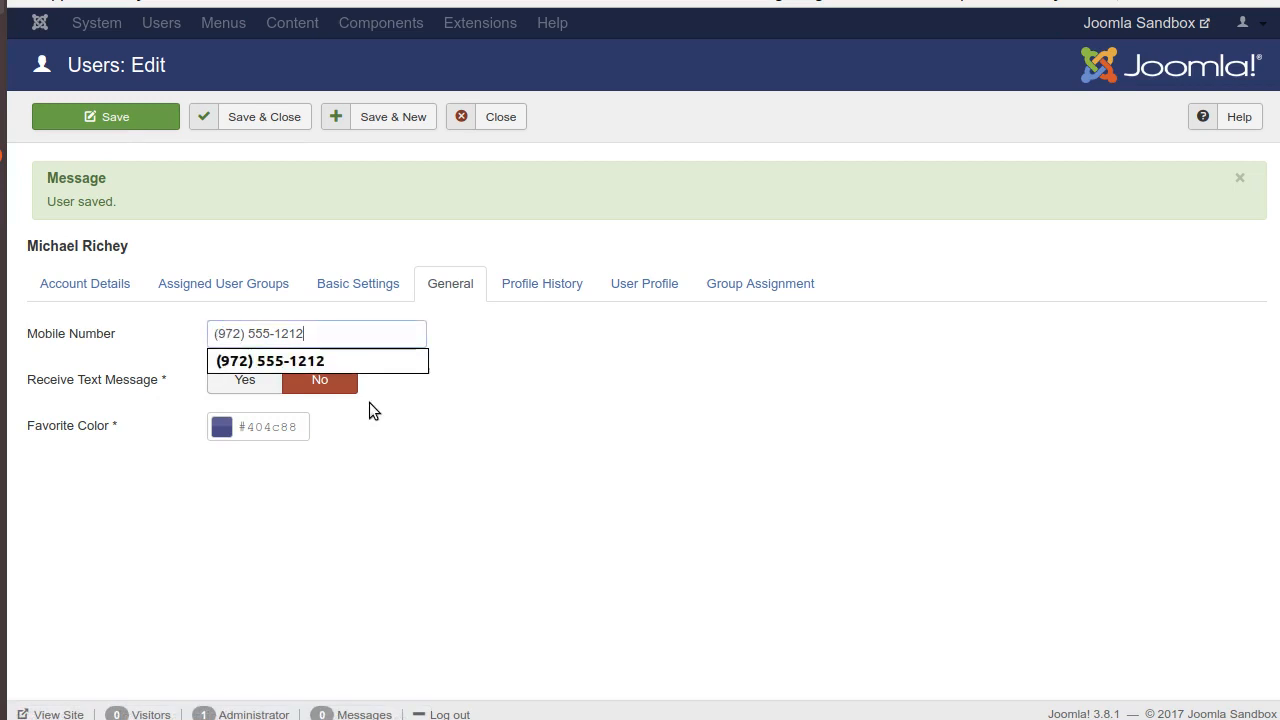
double_click(232, 336)
type("903")
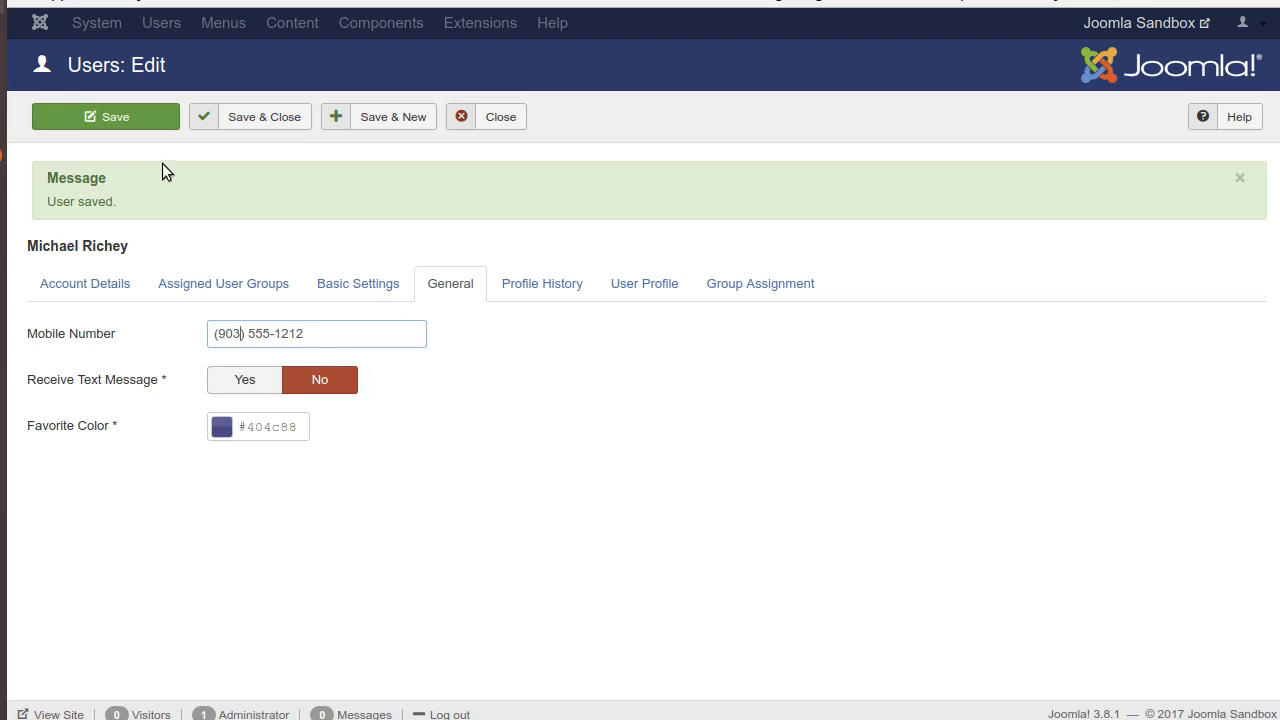
left_click(115, 117)
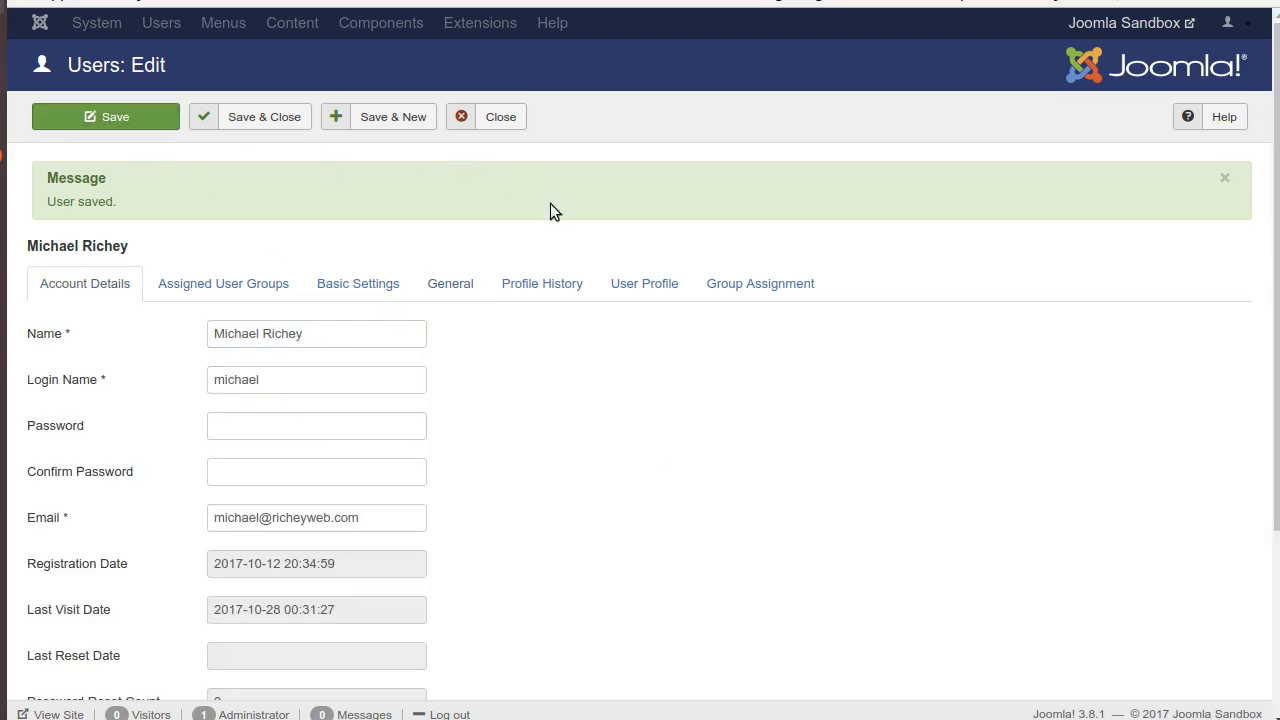
- Examine the newest Profile History entry and its Joomla Custom User Fields change to the mobile number
left_click(539, 283)
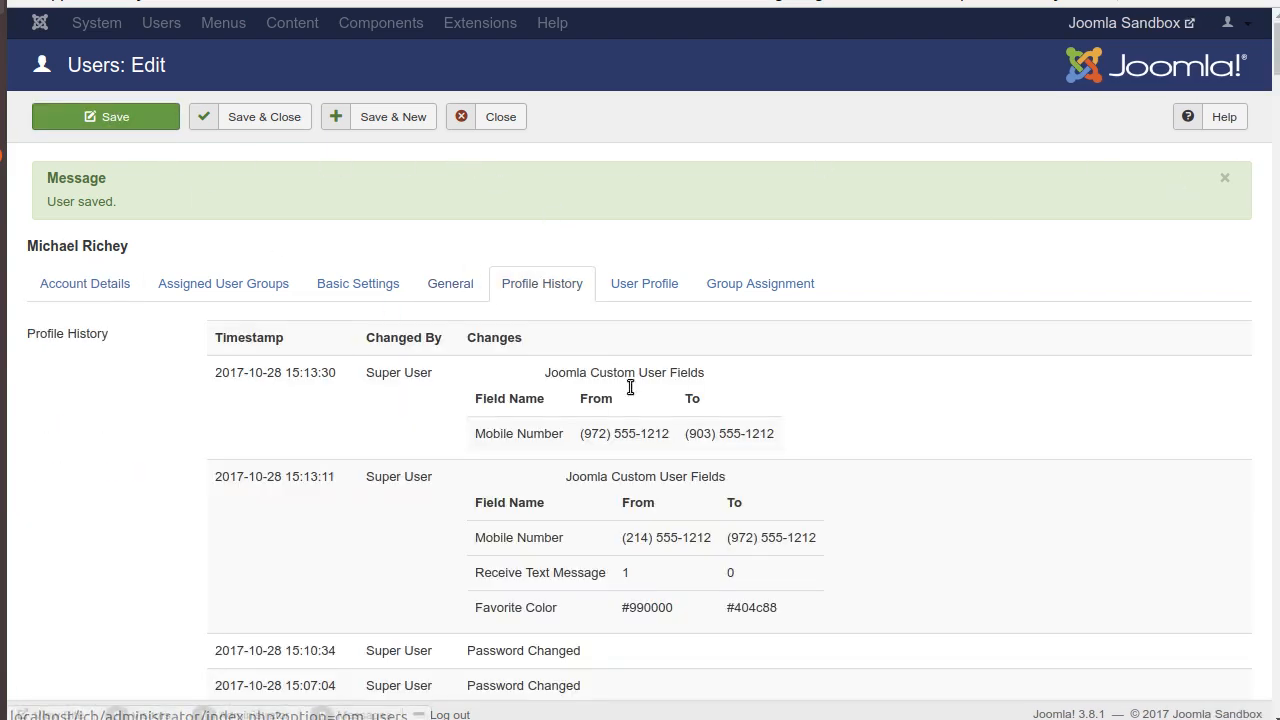
left_click_drag(480, 433, 777, 446)
left_click(842, 443)
left_click_drag(543, 374, 720, 381)
left_click(591, 371)
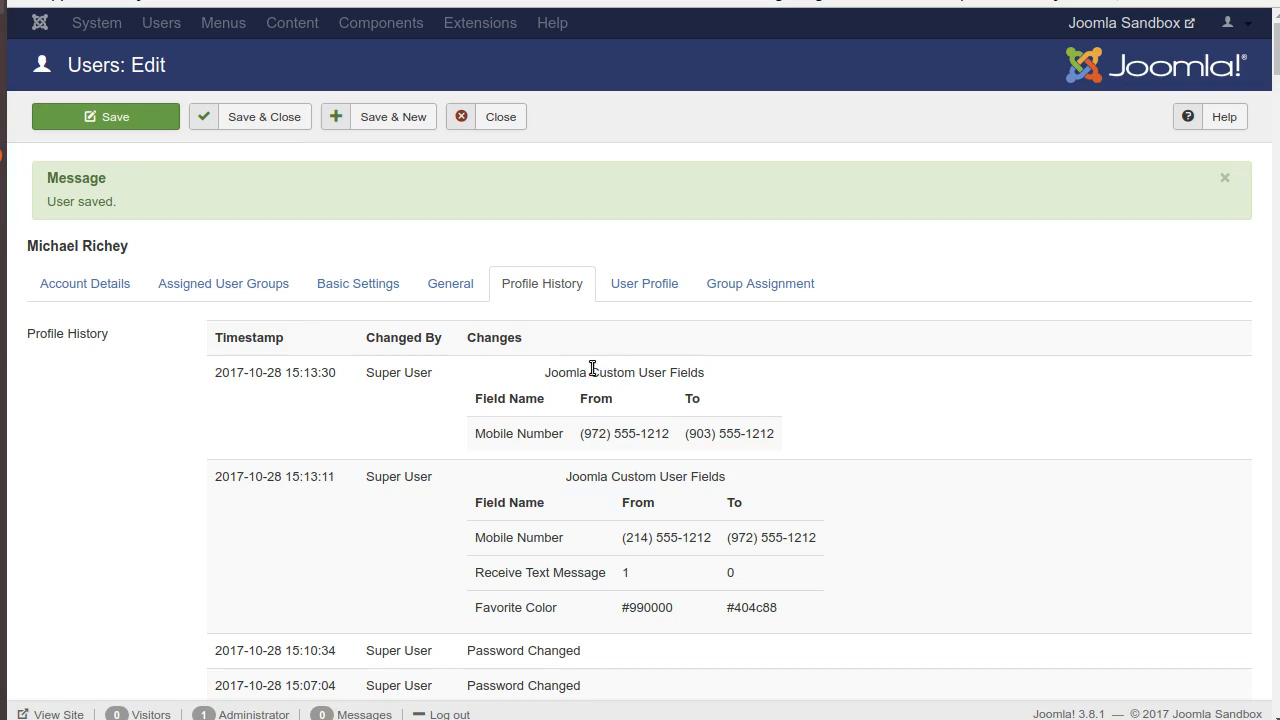
left_click_drag(537, 374, 707, 390)
left_click(786, 389)
- Set Receive Text Message to Yes and enter asdf as Address 1 in the User Profile fields
left_click(436, 284)
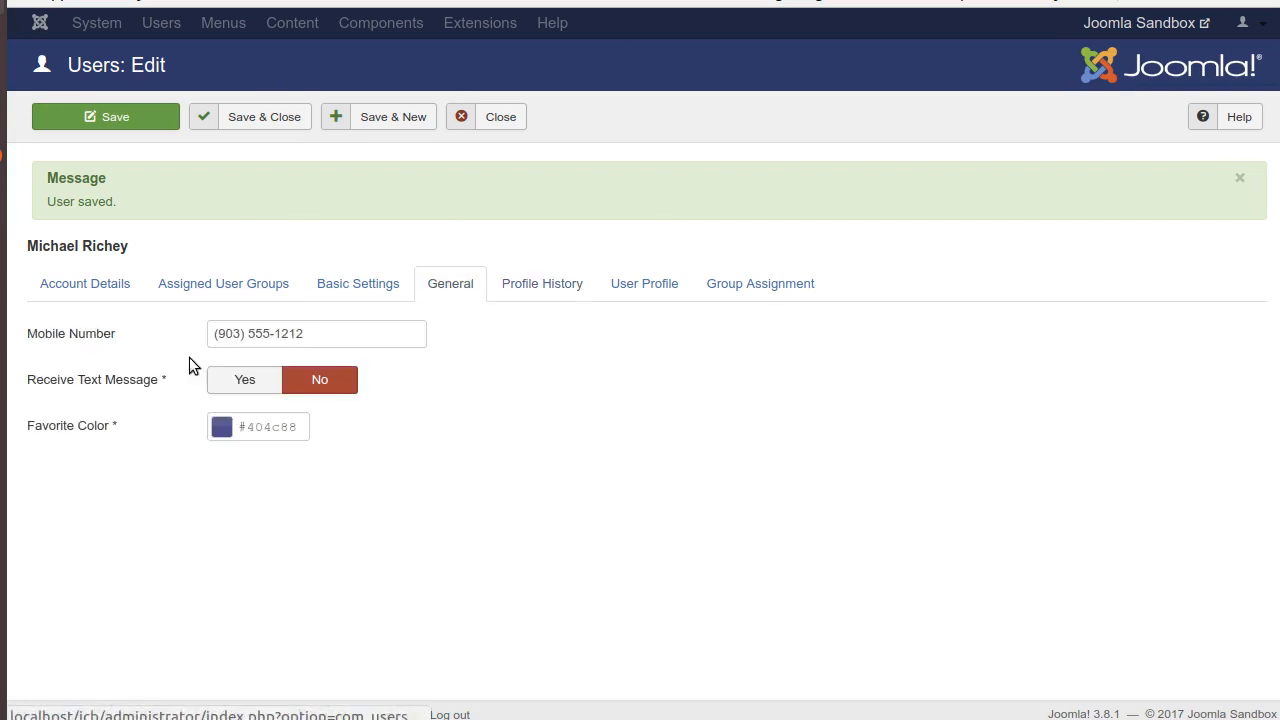
left_click(252, 379)
left_click(626, 287)
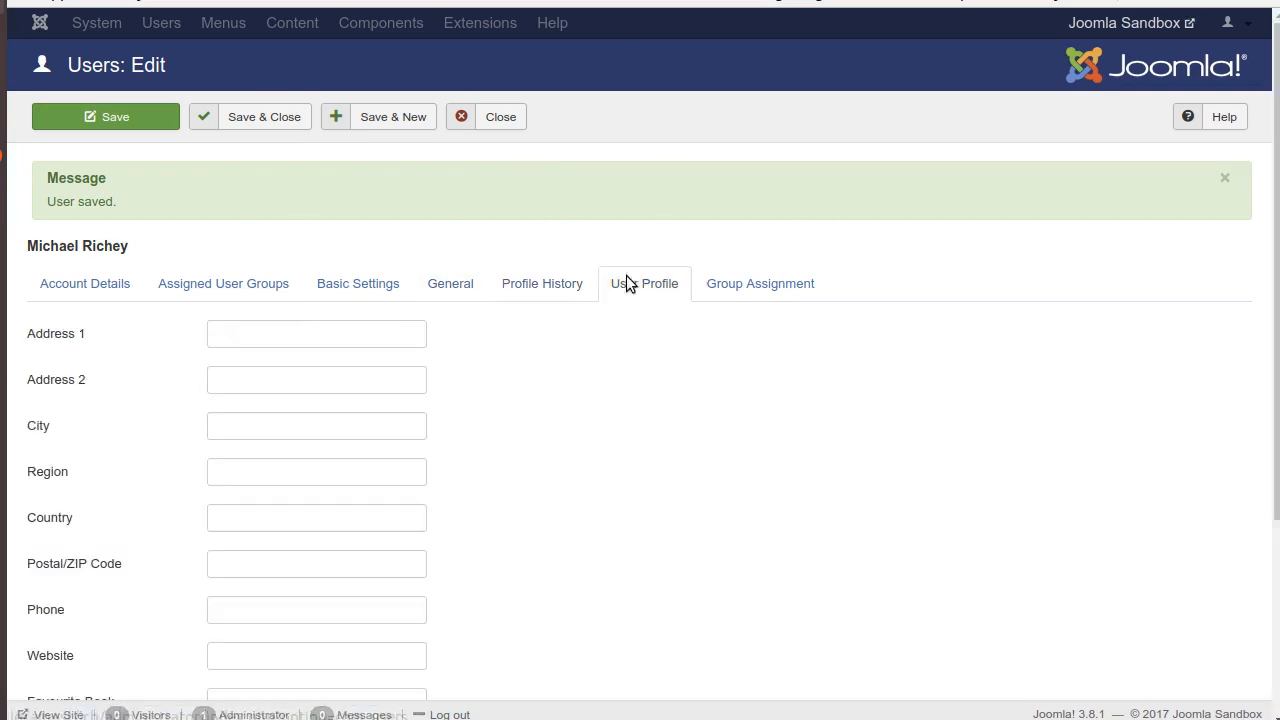
left_click(271, 343)
type("asdf")
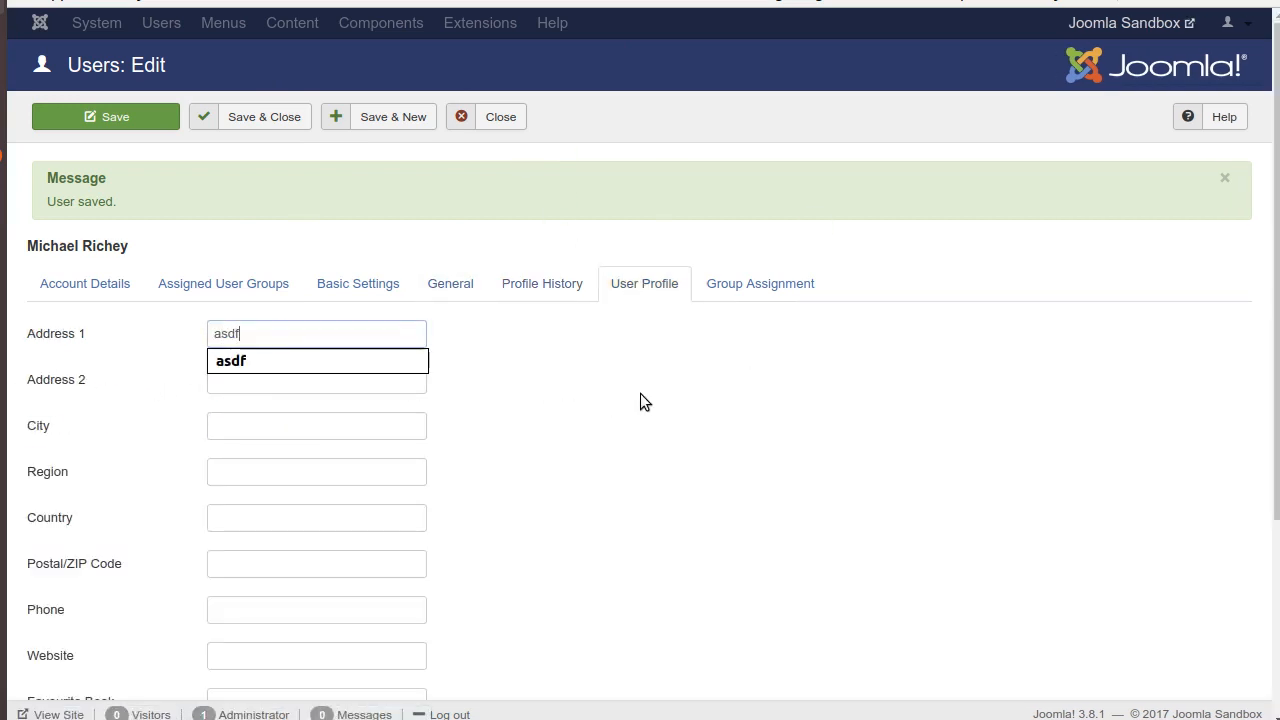
double_click(643, 400)
- Set the user's Editor to TinyMCE in the Basic Settings
left_click(362, 287)
left_click(250, 471)
left_click(267, 547)
left_click(350, 471)
left_click(295, 572)
- Remove the user from 1a - Group One A and assign 1b - Group One B and 1d - Group One D
left_click(200, 285)
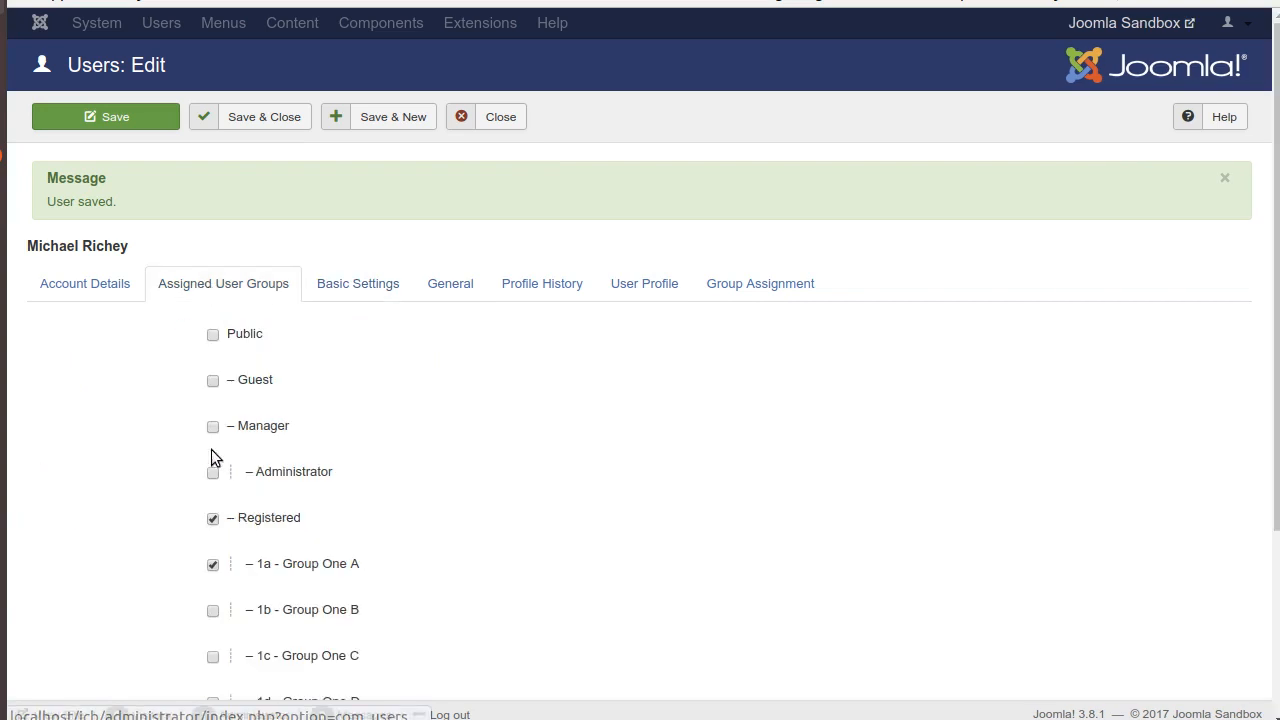
scroll(276, 475, "down", 3)
left_click(211, 451)
left_click(211, 545)
left_click(212, 405)
scroll(181, 210, "up", 3)
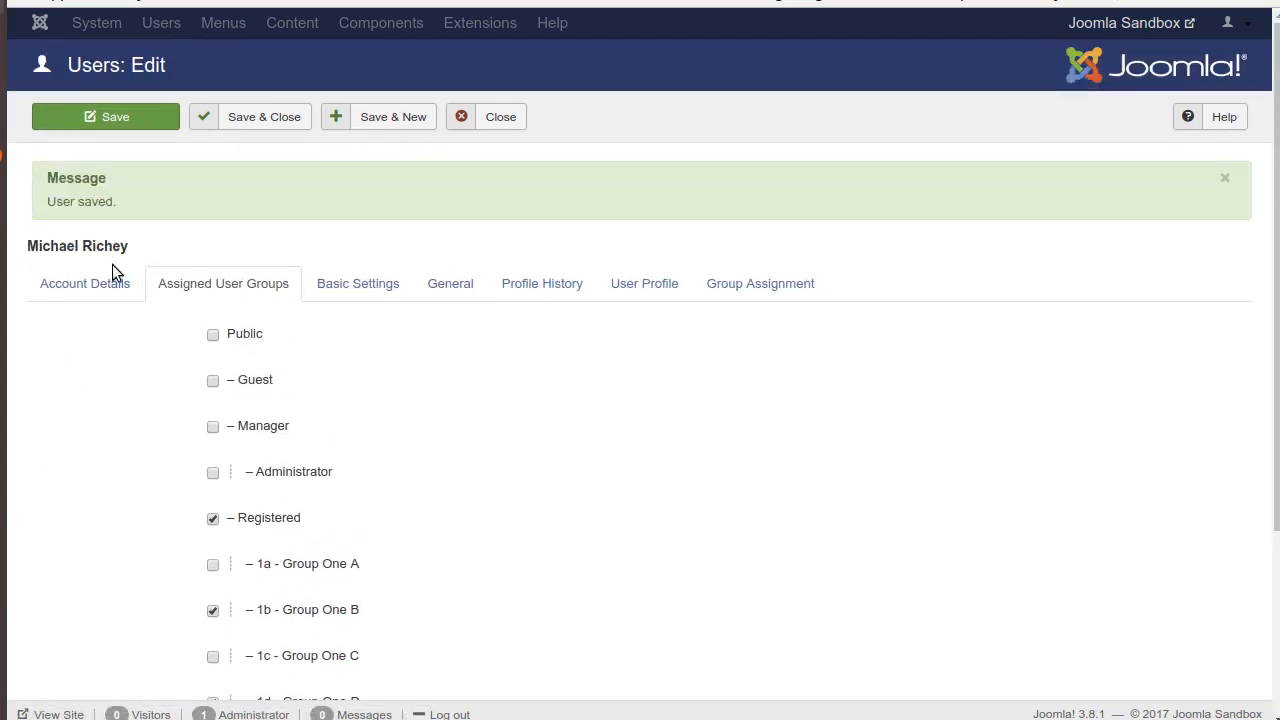
- Insert a middle initial into the user's name in the account details and save the user
left_click(110, 283)
left_click(337, 334)
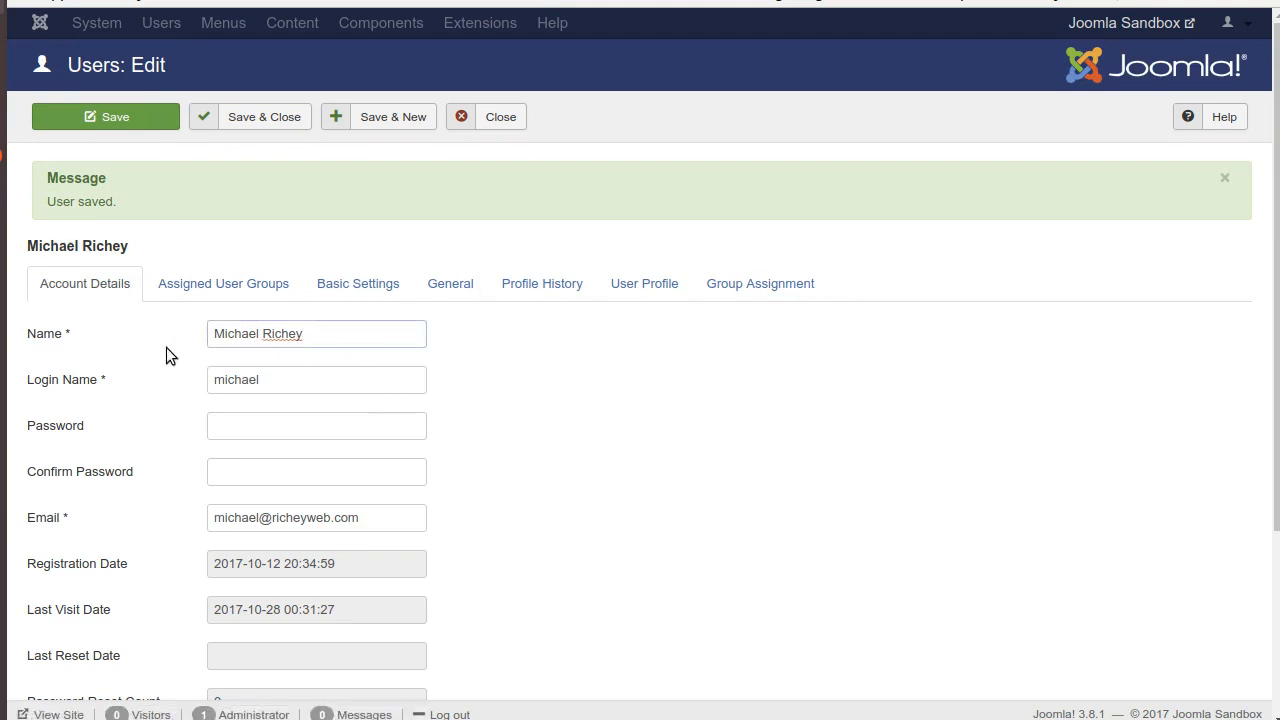
left_click(262, 330)
type("S")
key("BackSpace")
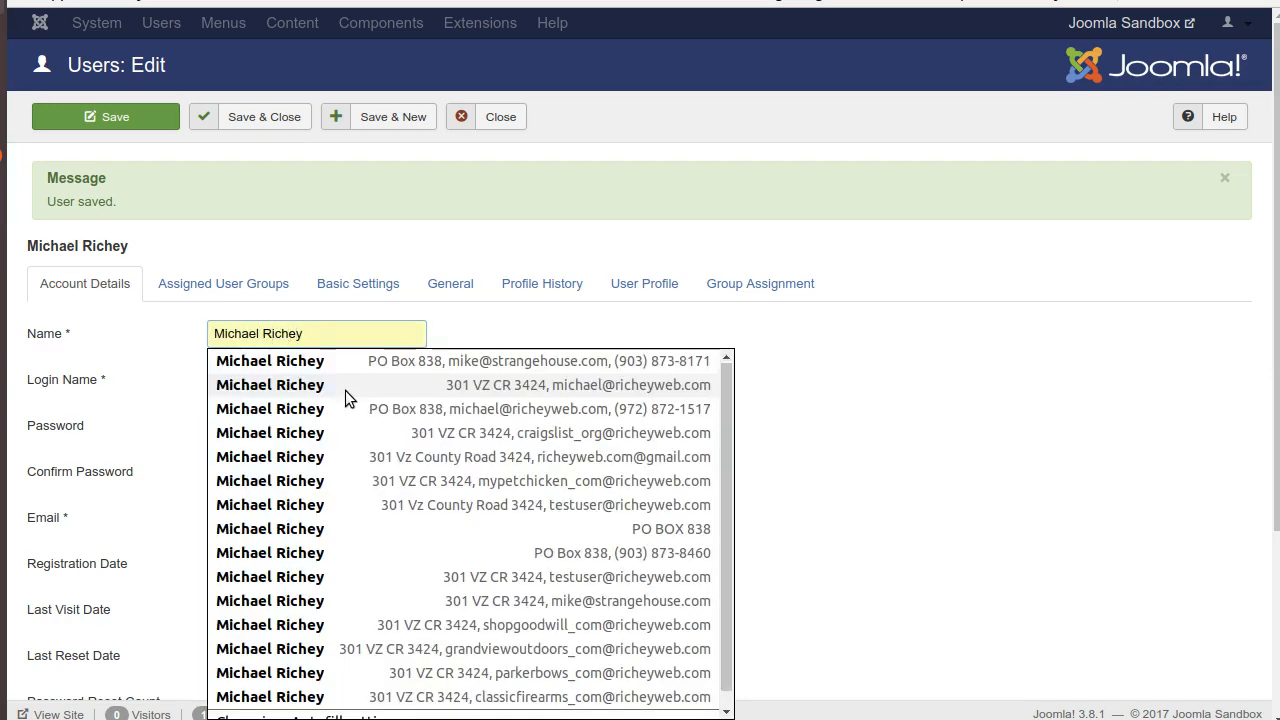
key("ctrl+Left")
type("S")
scroll(355, 374, "down", 1)
left_click(568, 352)
left_click(128, 70)
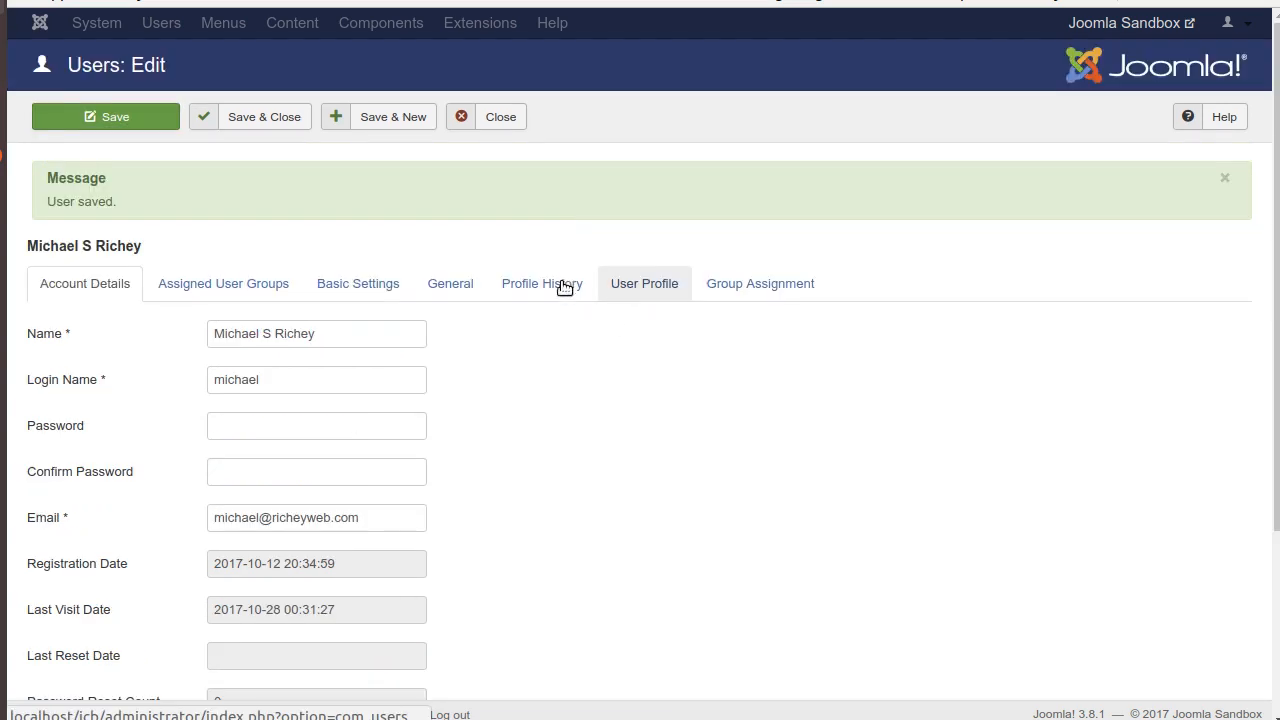
- Examine the latest Profile History entry's changes to name, Basic Settings, User Groups, custom fields and User Profile
left_click(565, 285)
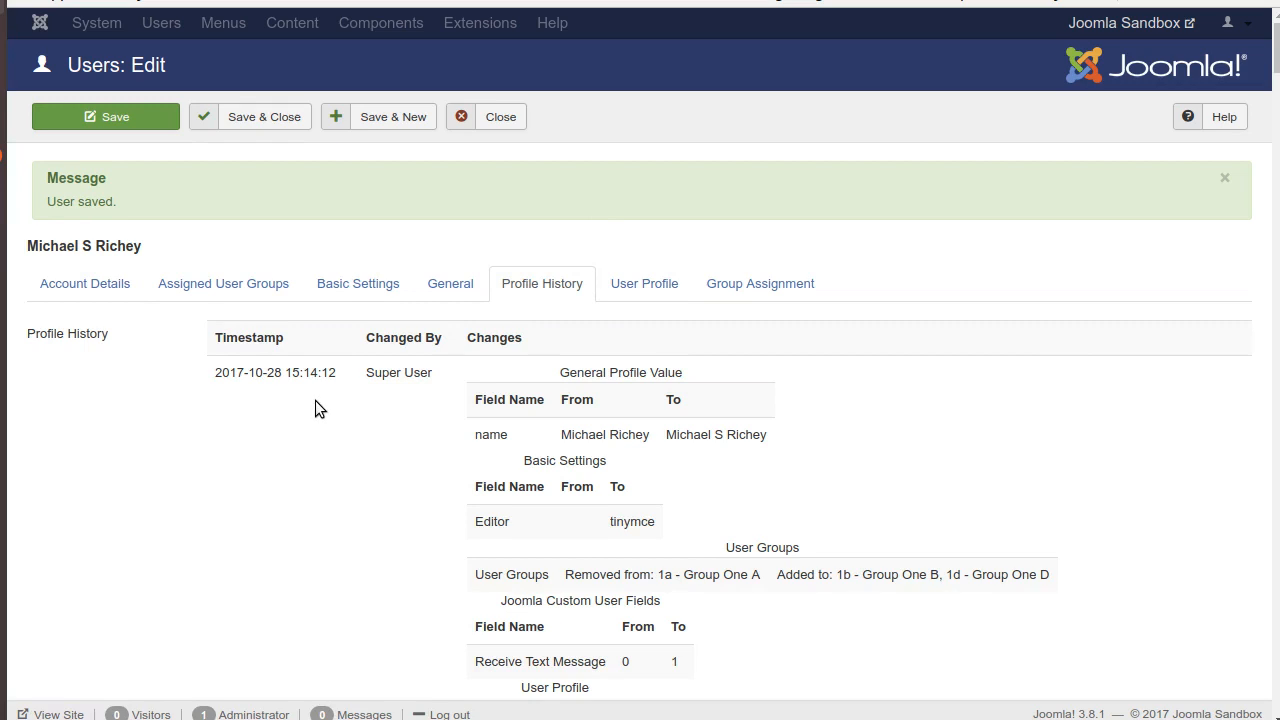
scroll(318, 406, "down", 2)
left_click_drag(545, 265, 772, 356)
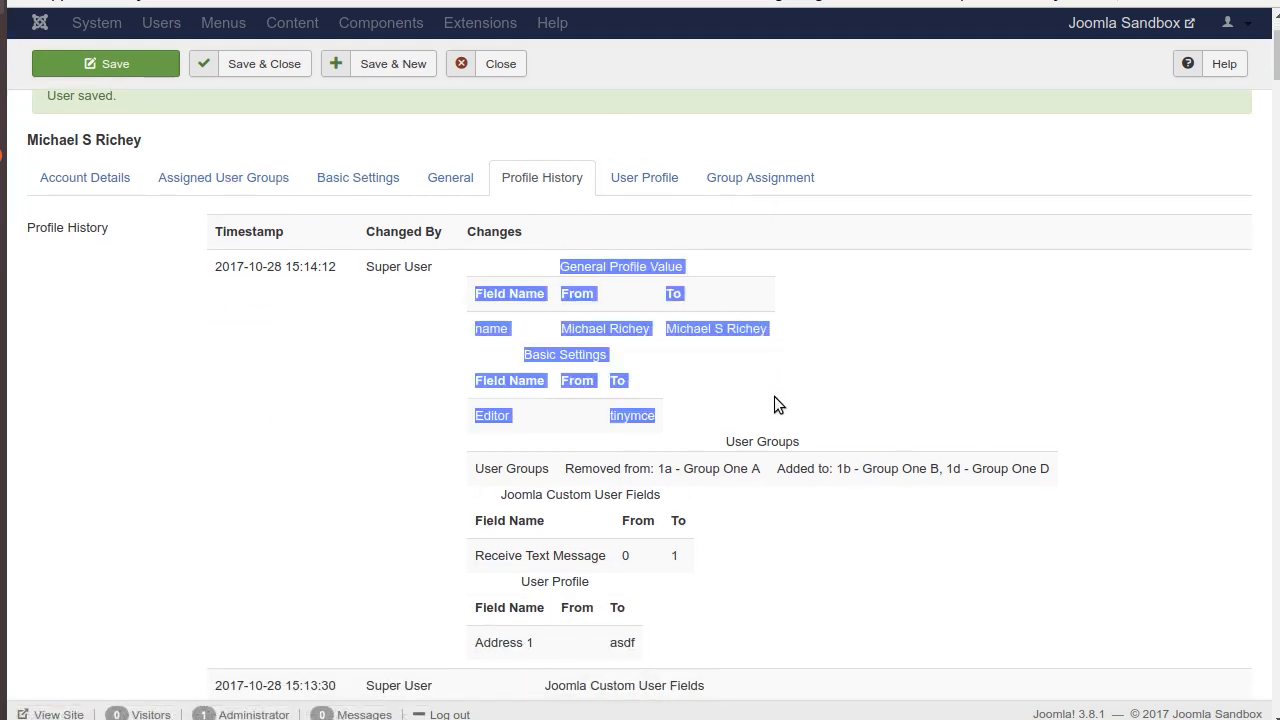
left_click(842, 450)
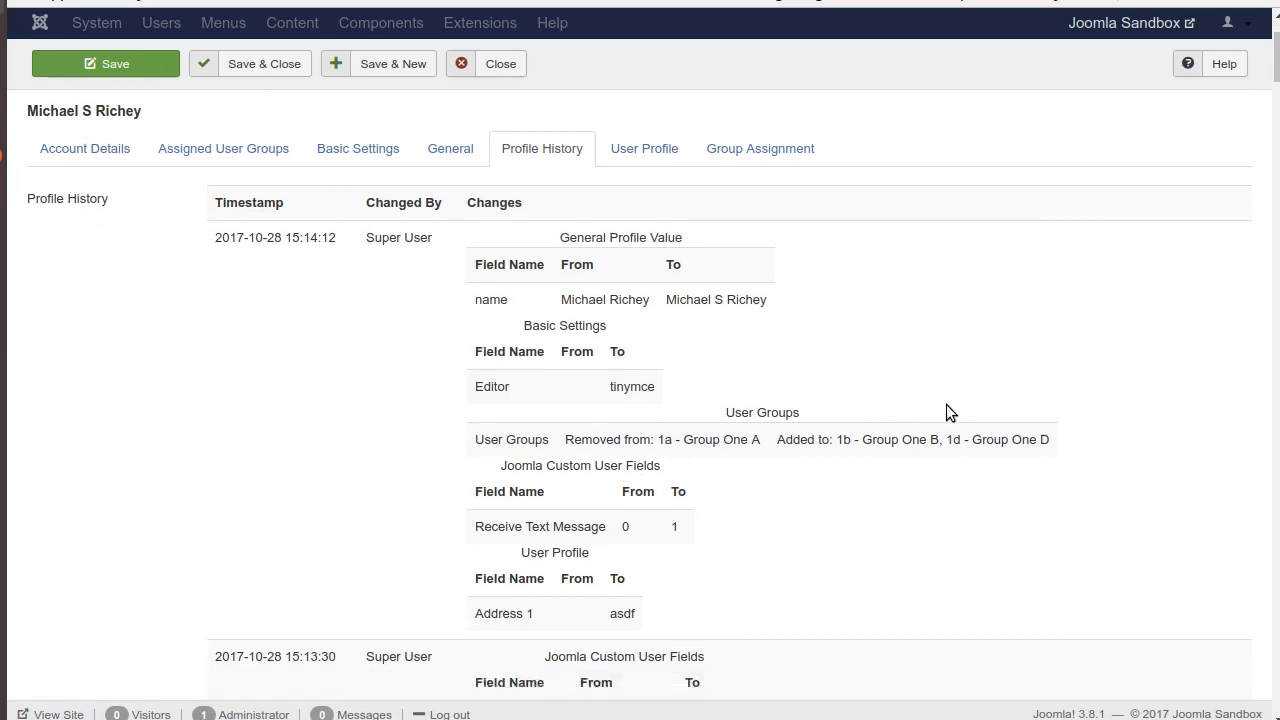
scroll(850, 360, "down", 4)
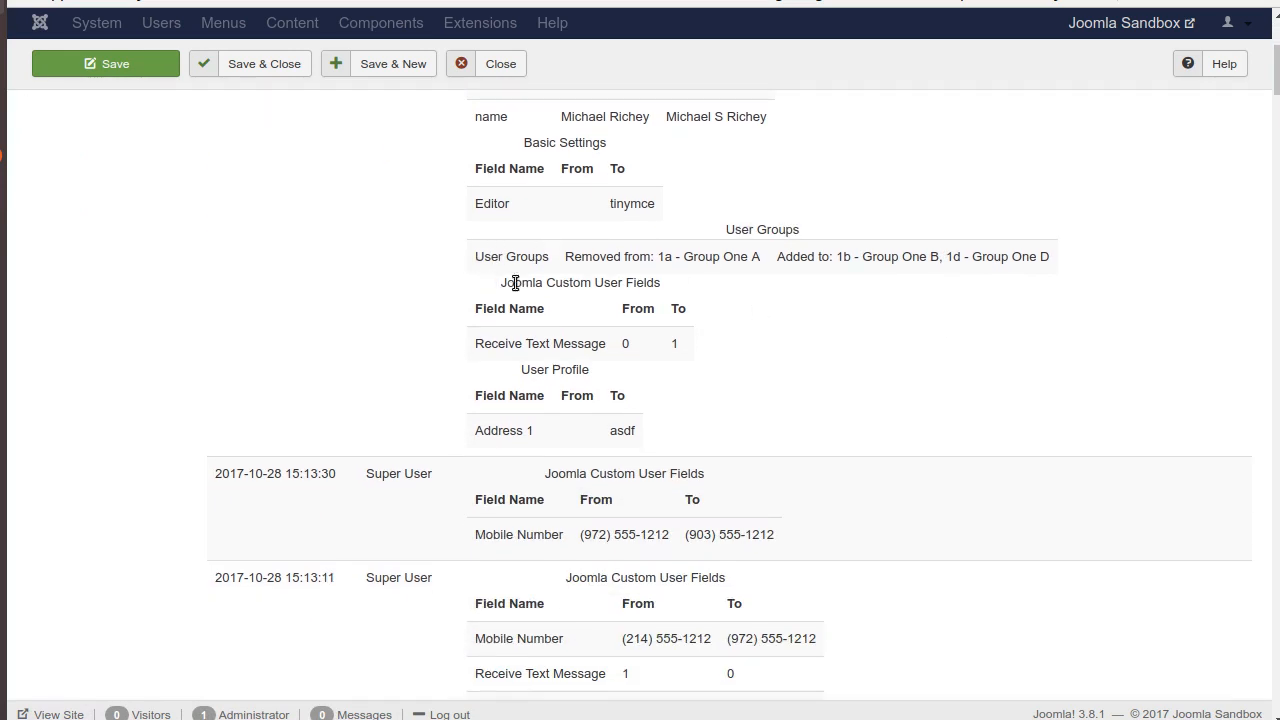
left_click_drag(564, 256, 1047, 273)
left_click(1116, 284)
left_click_drag(463, 307, 681, 369)
left_click(613, 379)
left_click_drag(568, 385, 653, 426)
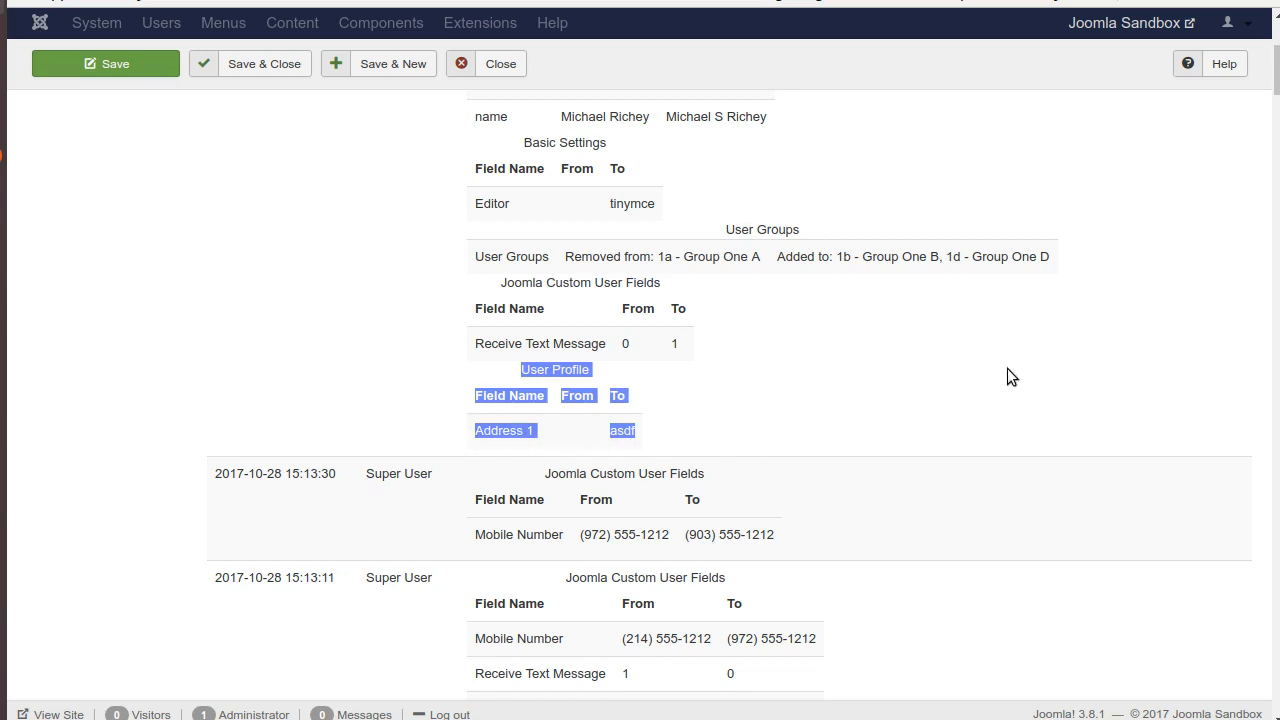
left_click(895, 395)
- Check the latest history entry's timestamp and Joomla Custom User Fields section, and close the user
scroll(370, 444, "up", 3)
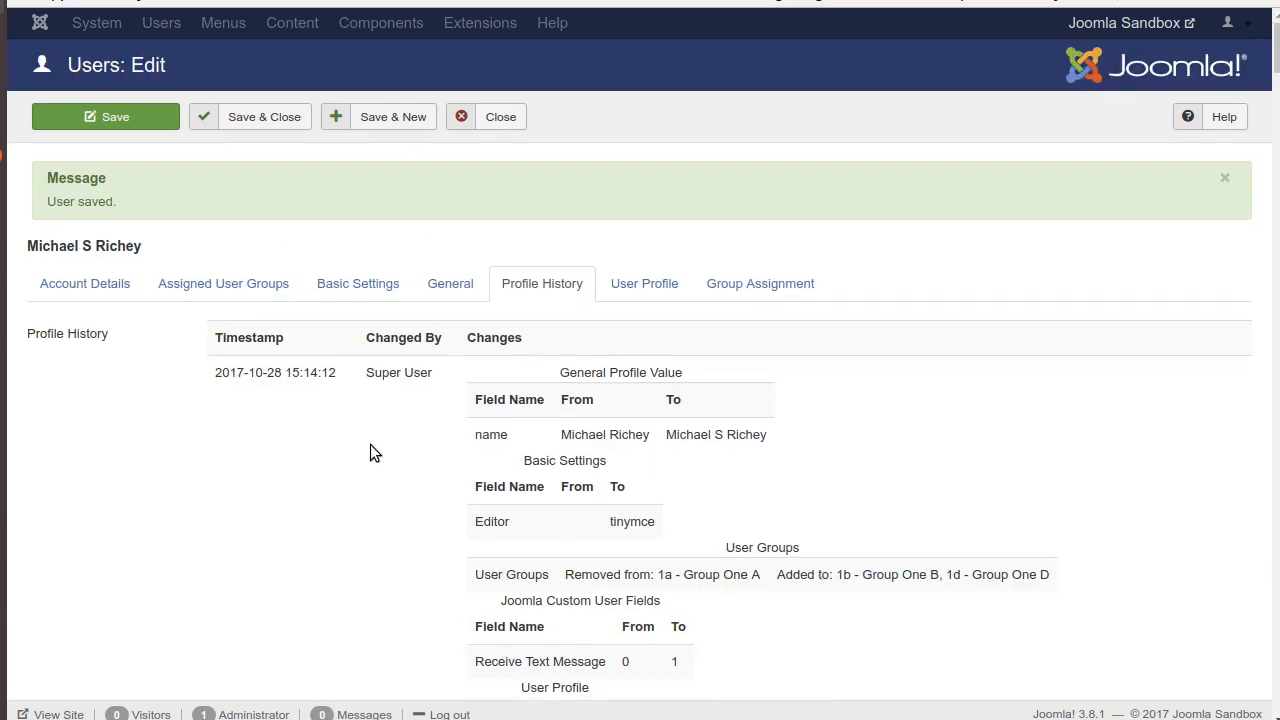
scroll(370, 444, "down", 2)
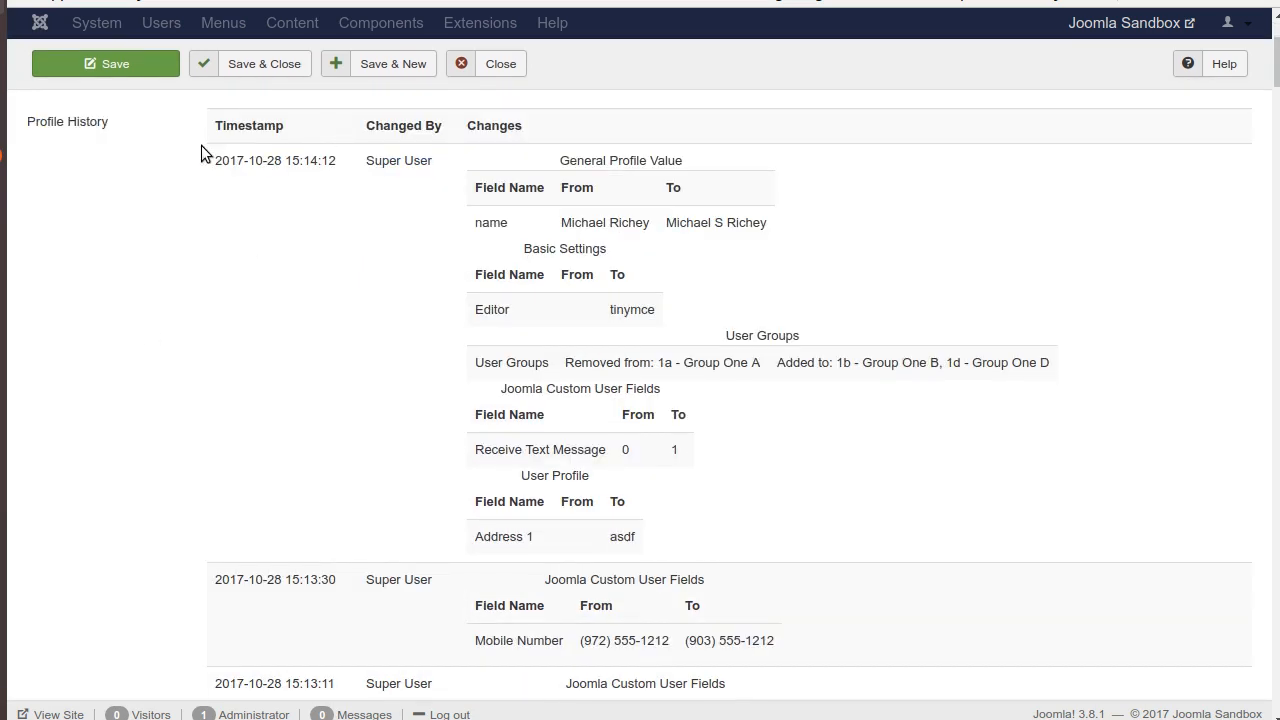
left_click_drag(213, 168, 353, 172)
left_click(960, 279)
scroll(960, 279, "up", 2)
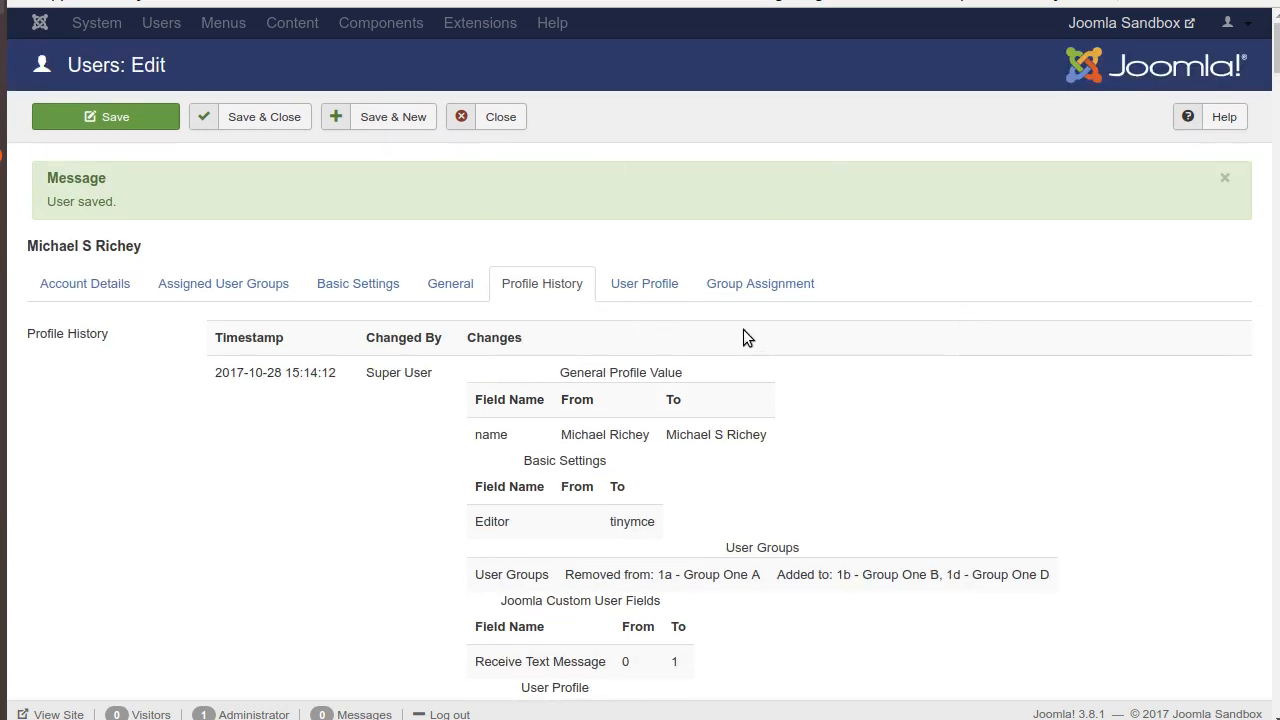
scroll(847, 300, "down", 2)
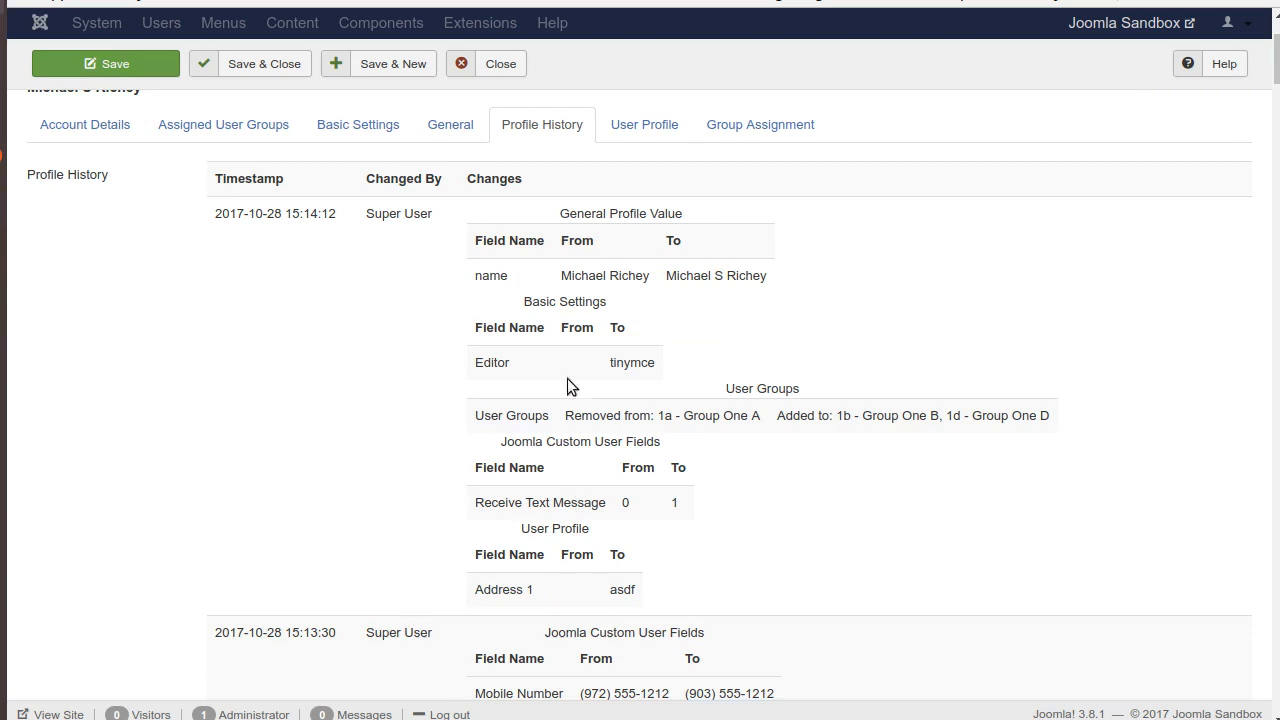
left_click_drag(498, 441, 657, 444)
left_click(940, 572)
scroll(266, 417, "up", 3)
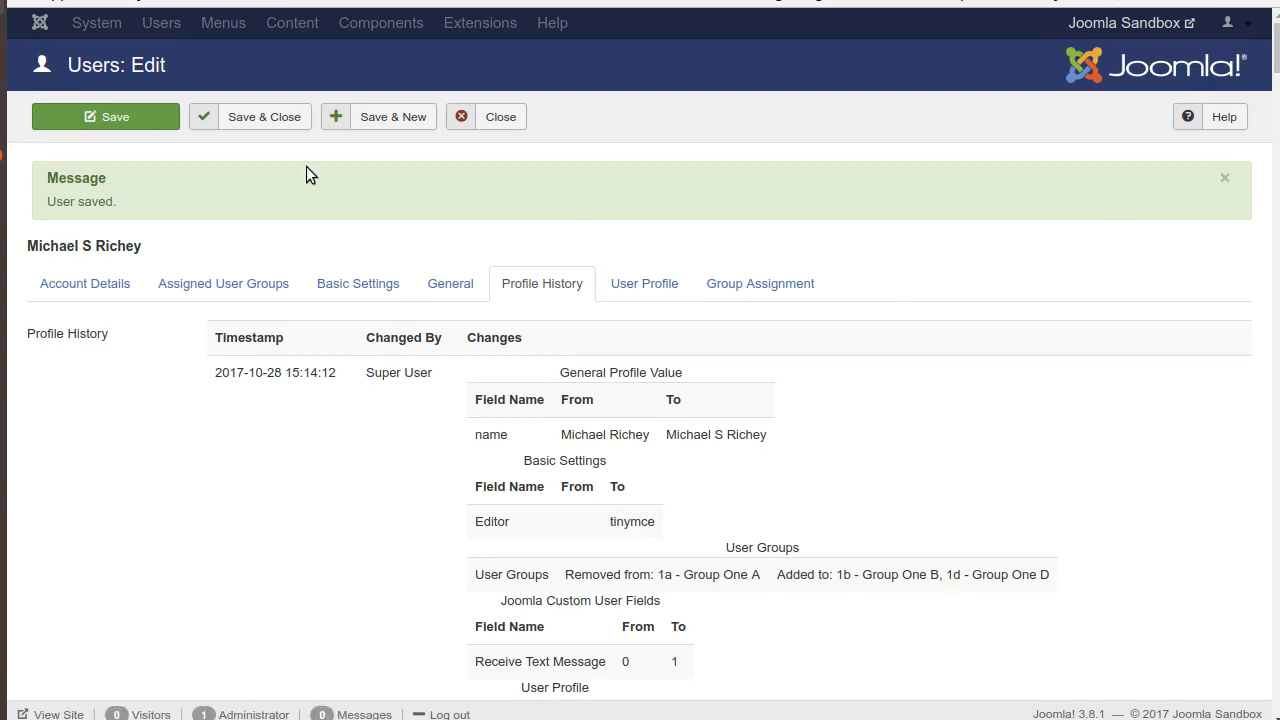
left_click(520, 118)
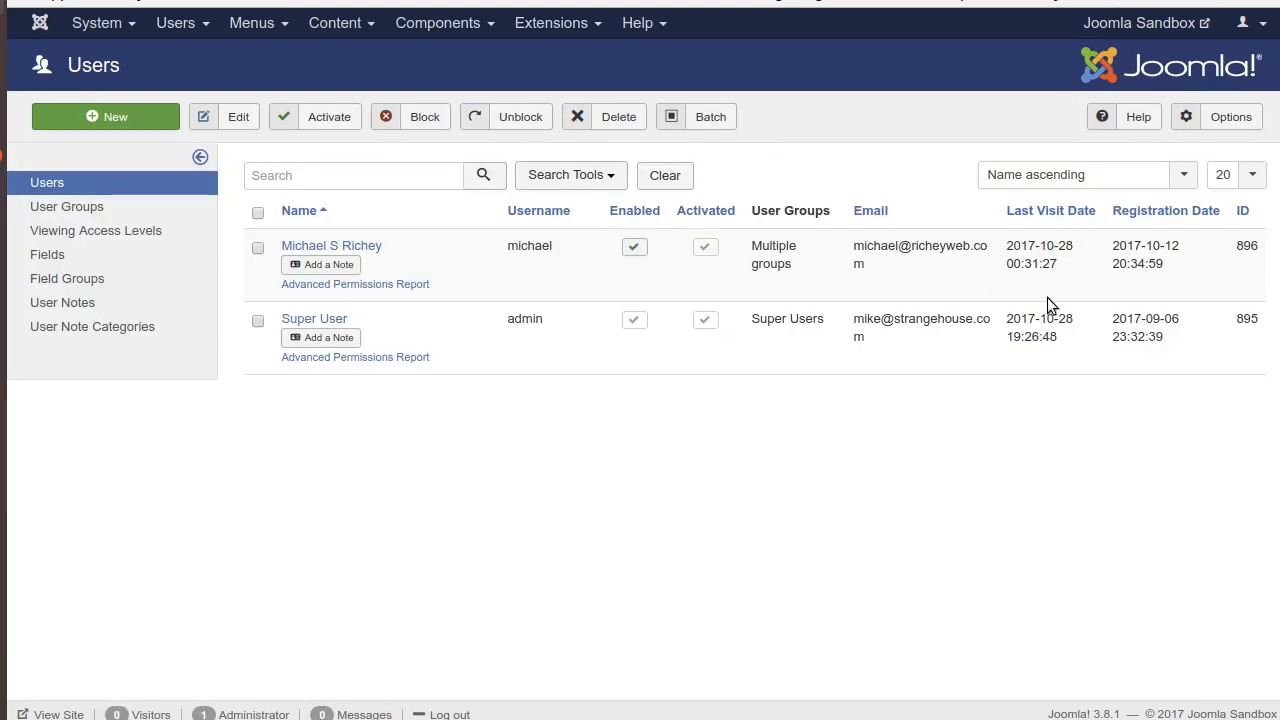
- Open the User - Profile History plugin's settings and try Notify User set to No, then restore it to Yes
left_click(551, 22)
mouse_move(533, 147)
left_click(530, 121)
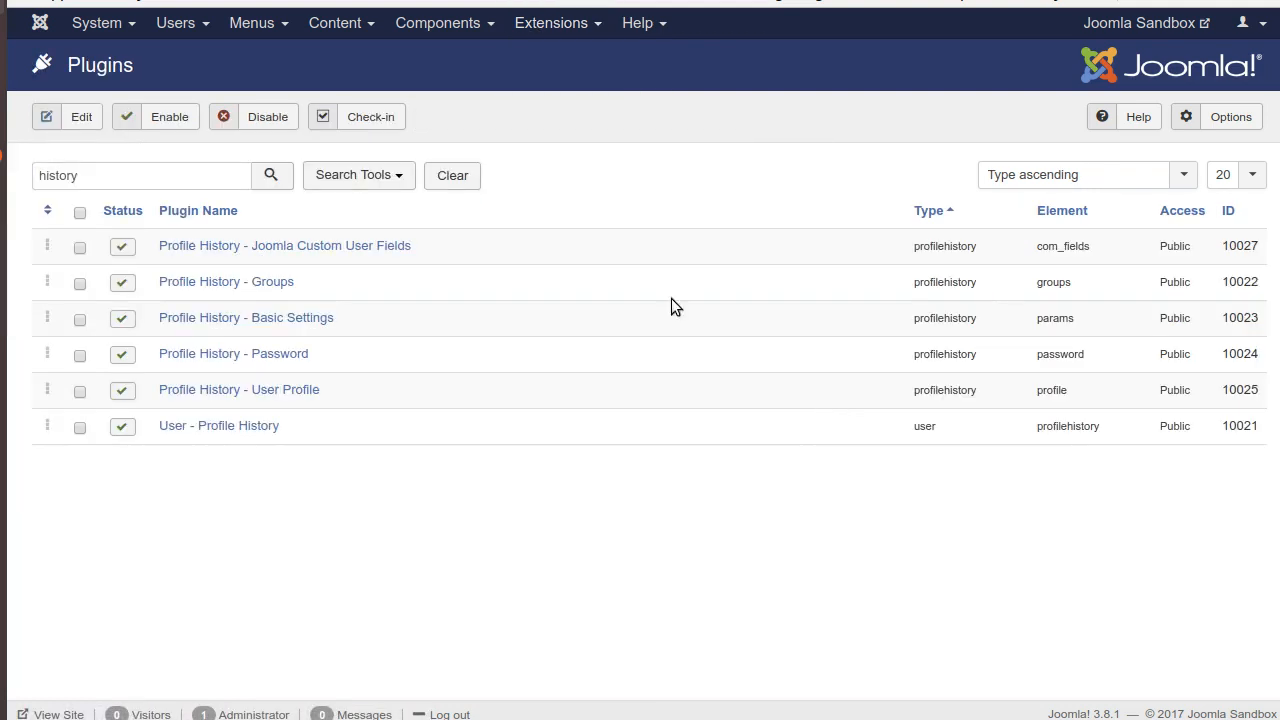
left_click(209, 430)
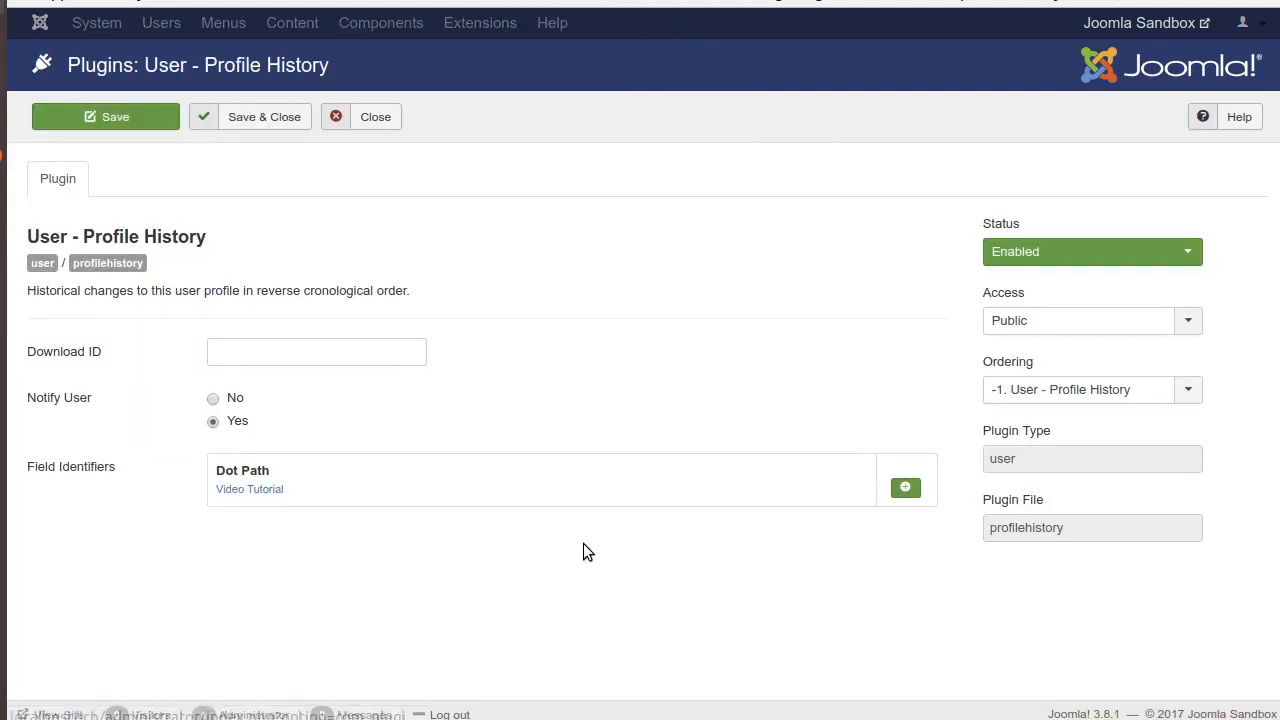
left_click(213, 398)
mouse_move(57, 405)
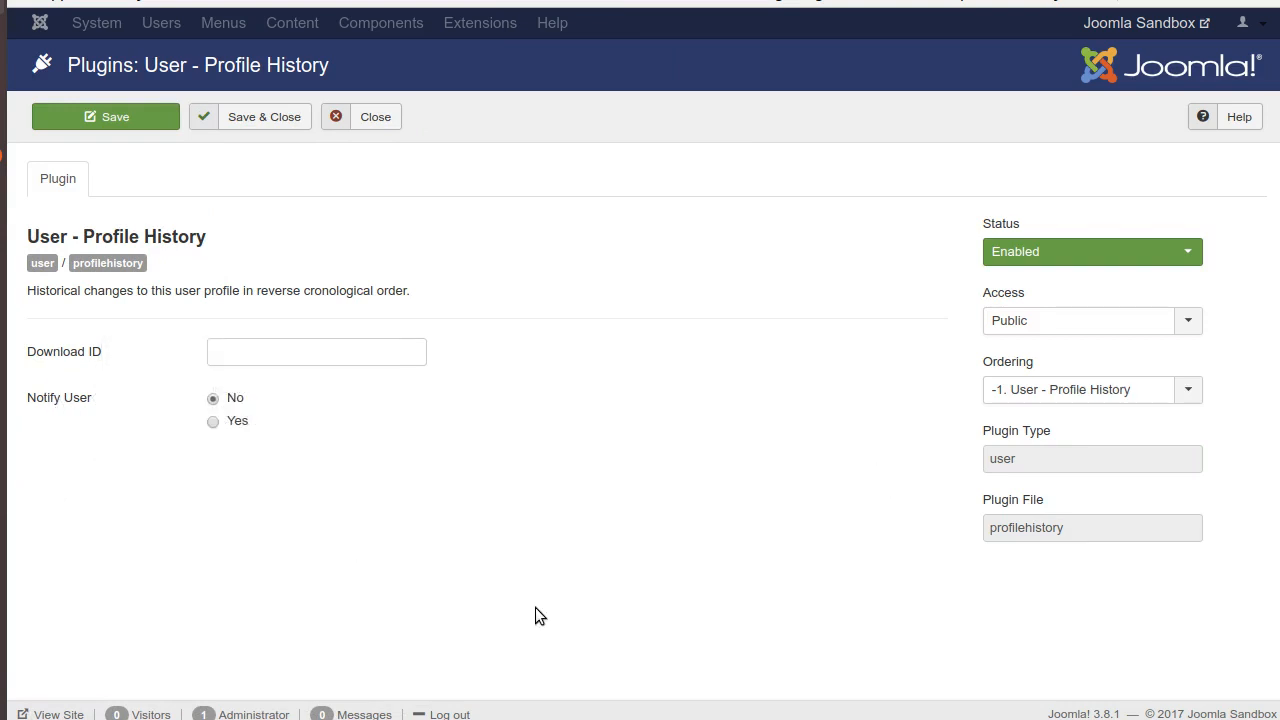
left_click(213, 421)
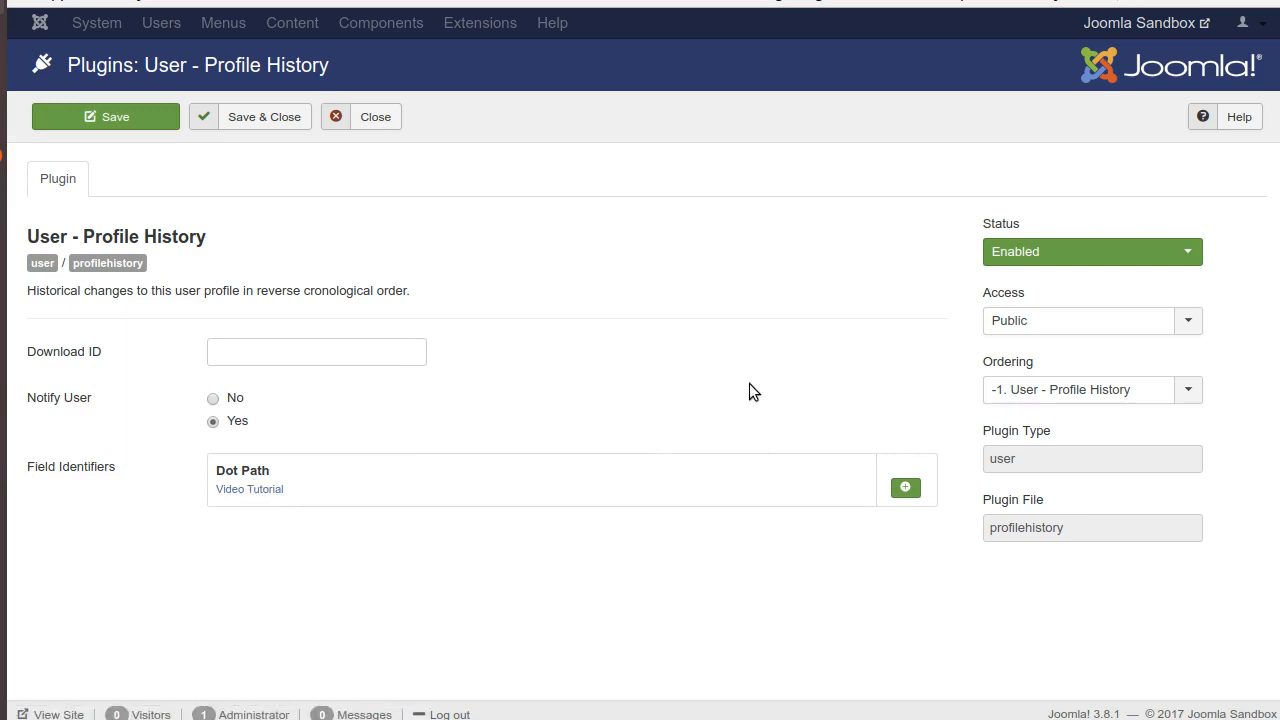
- Add a field identifier with the dot path password to the plugin's user notifications
left_click(905, 487)
left_click(261, 529)
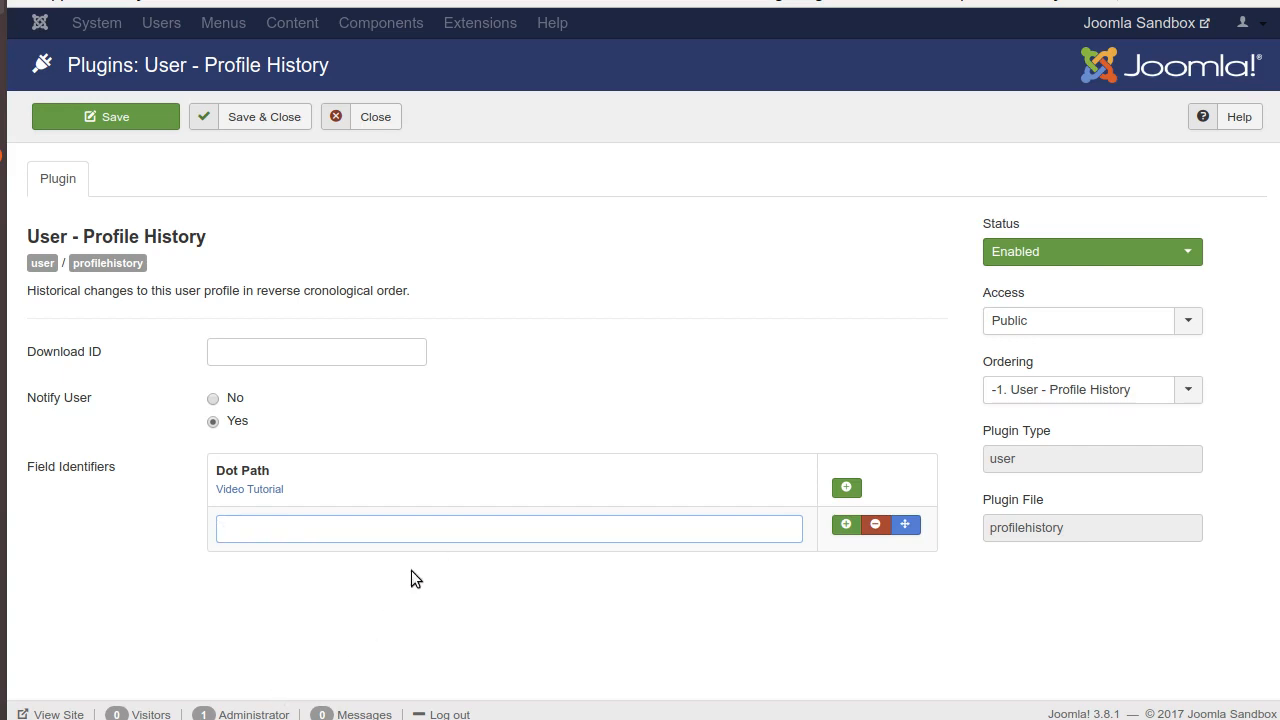
type("password")
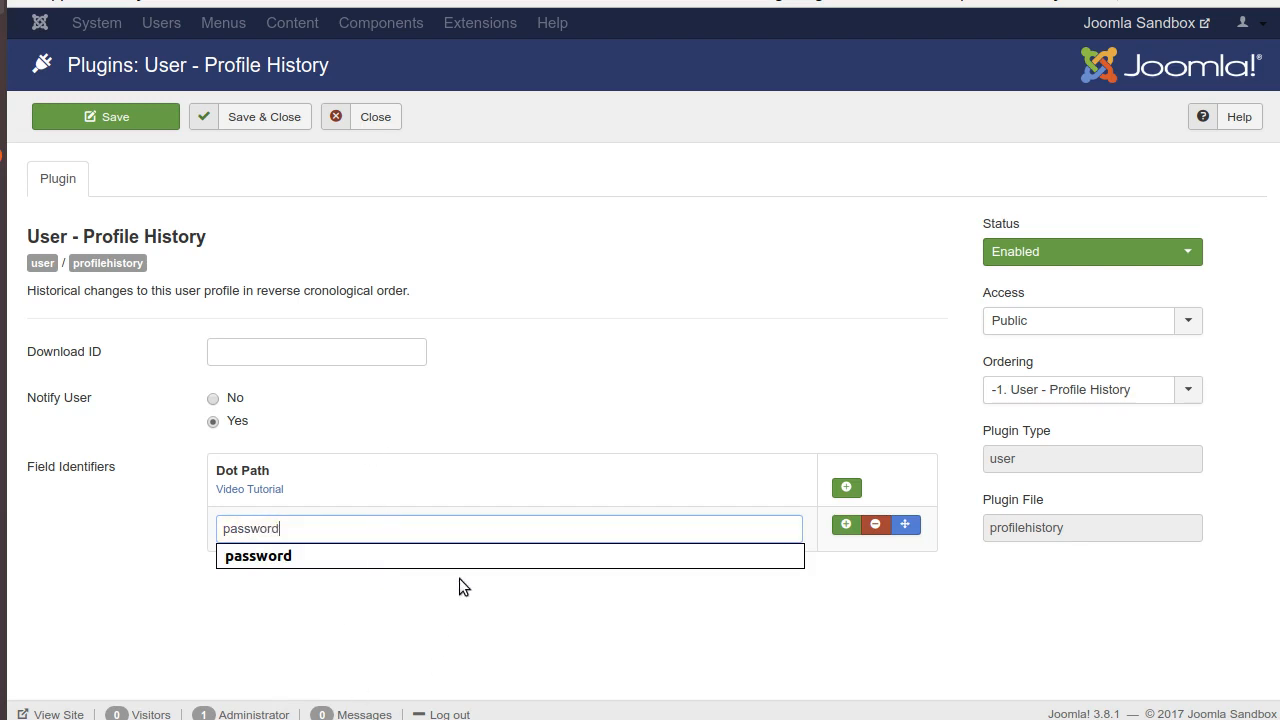
left_click(515, 640)
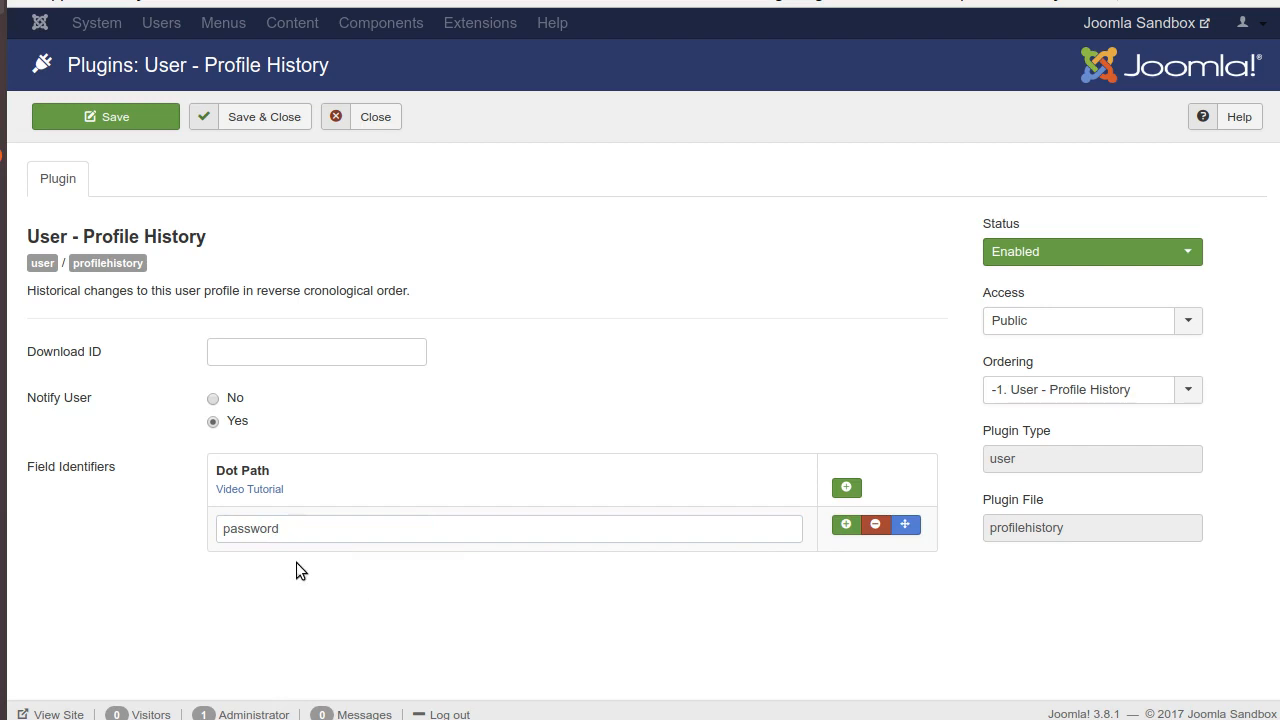
left_click(256, 535)
left_click(597, 713)
- Add a second field identifier with the dot path groups, then save and close the plugin
left_click(846, 526)
type("ni")
key("BackSpace")
key("BackSpace")
type("gr")
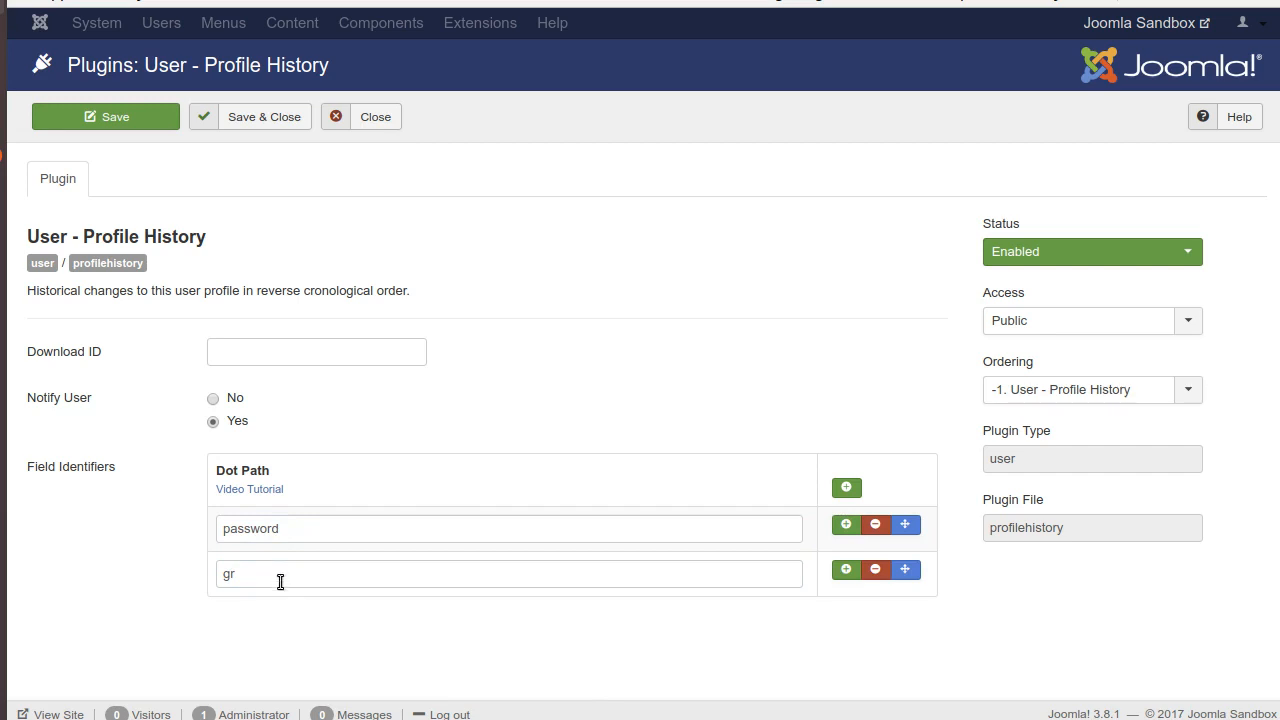
type("oups")
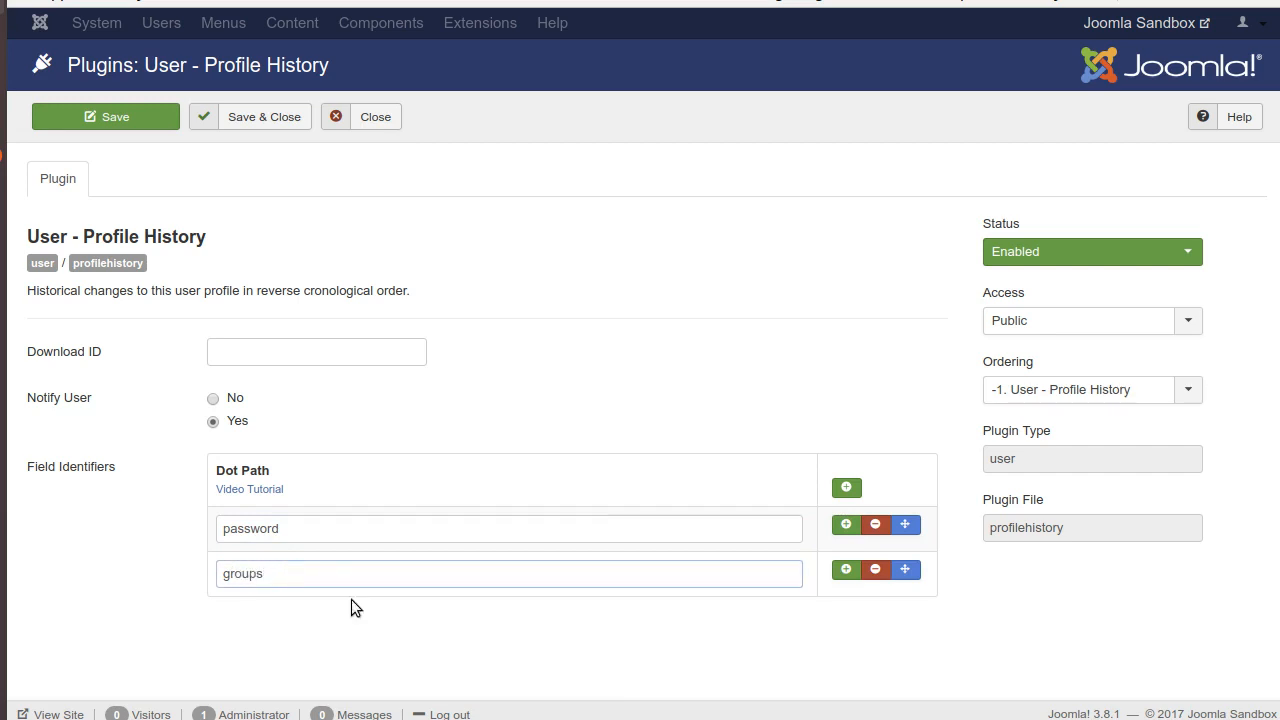
left_click(279, 120)
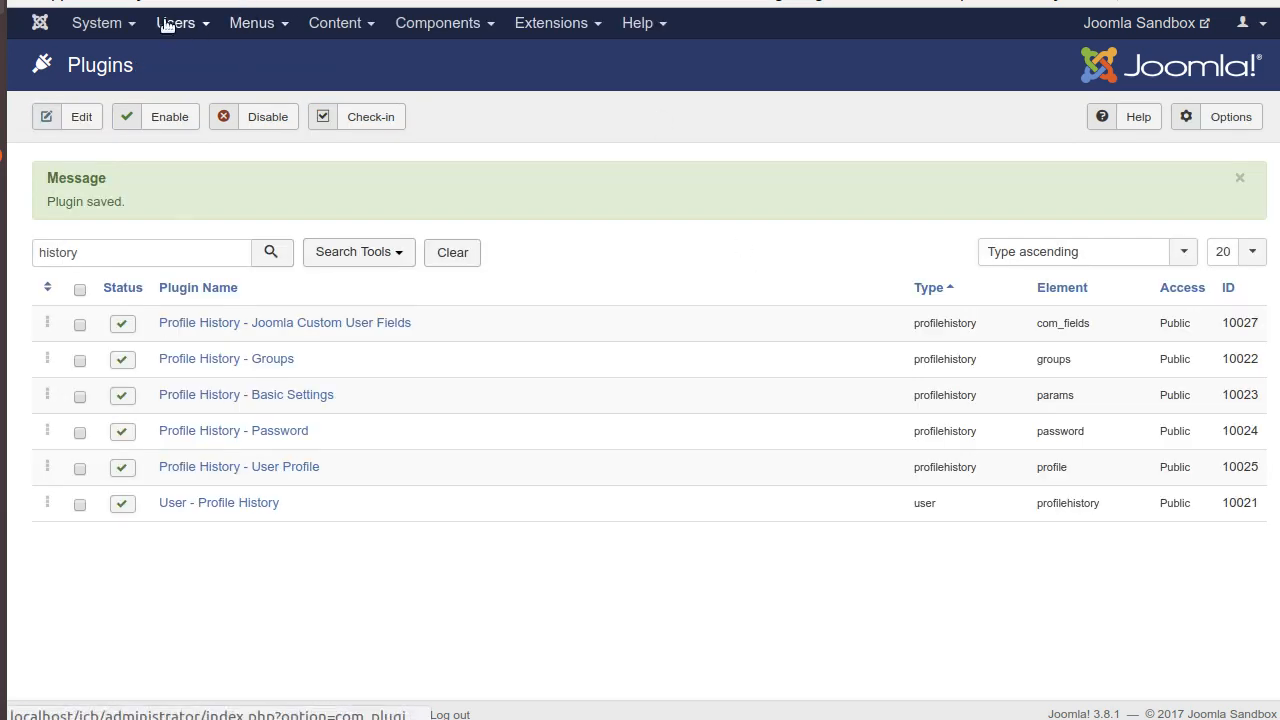
- Open the account details of the user who belongs to multiple groups
left_click(167, 24)
left_click(186, 50)
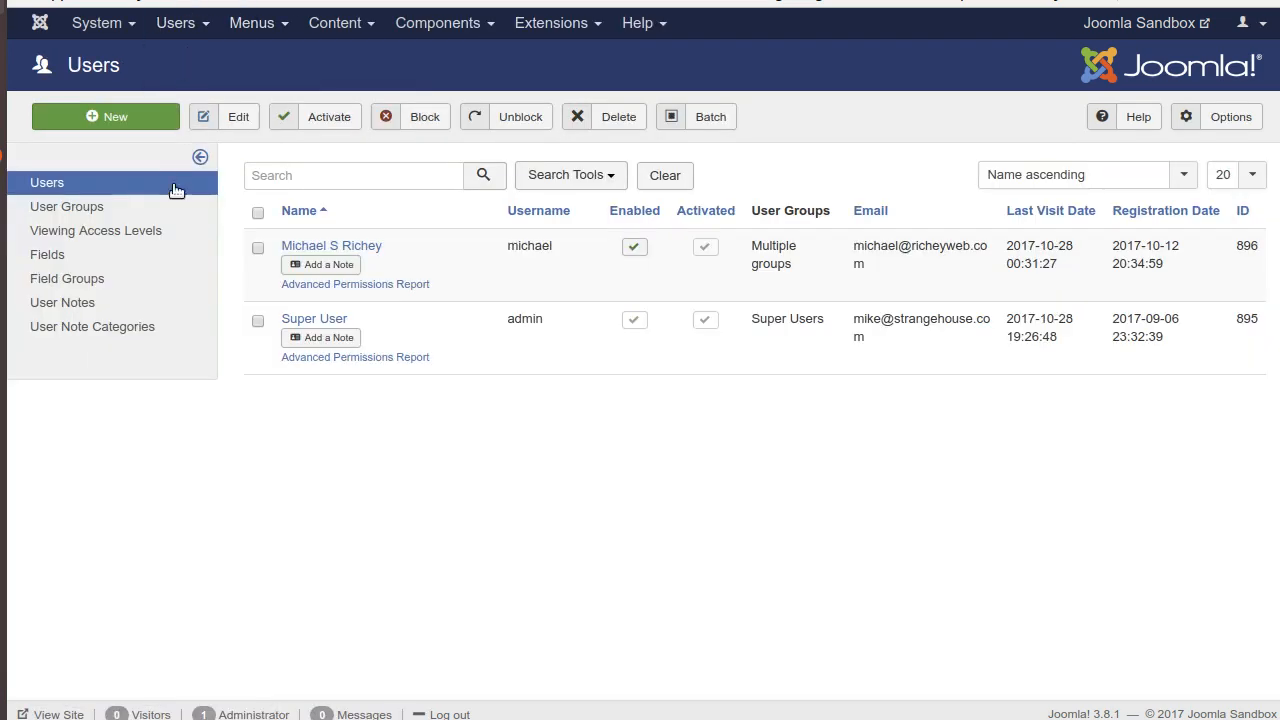
left_click(358, 247)
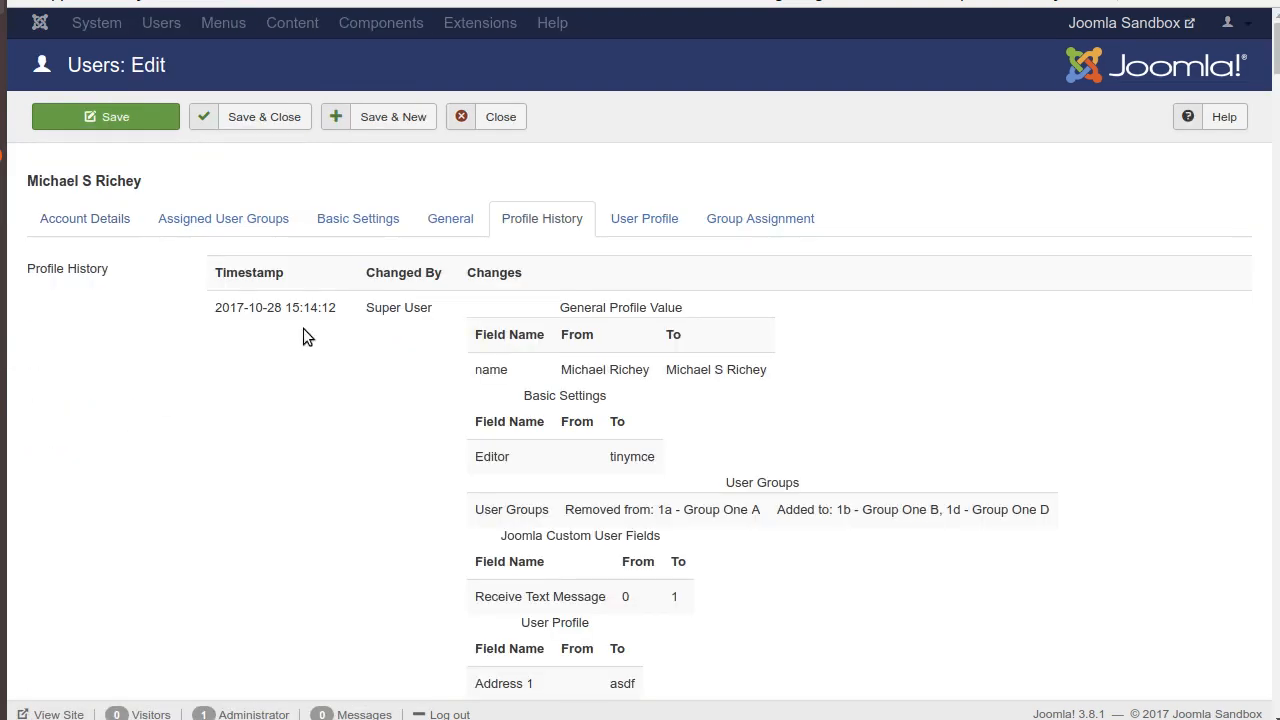
left_click(85, 218)
- Enter a new account password for the user, repeat it in the confirmation field, and save the user
left_click(334, 360)
type("a••")
key("BackSpace")
key("BackSpace")
key("BackSpace")
type("••••••••••")
key("Tab")
type("••••••••••")
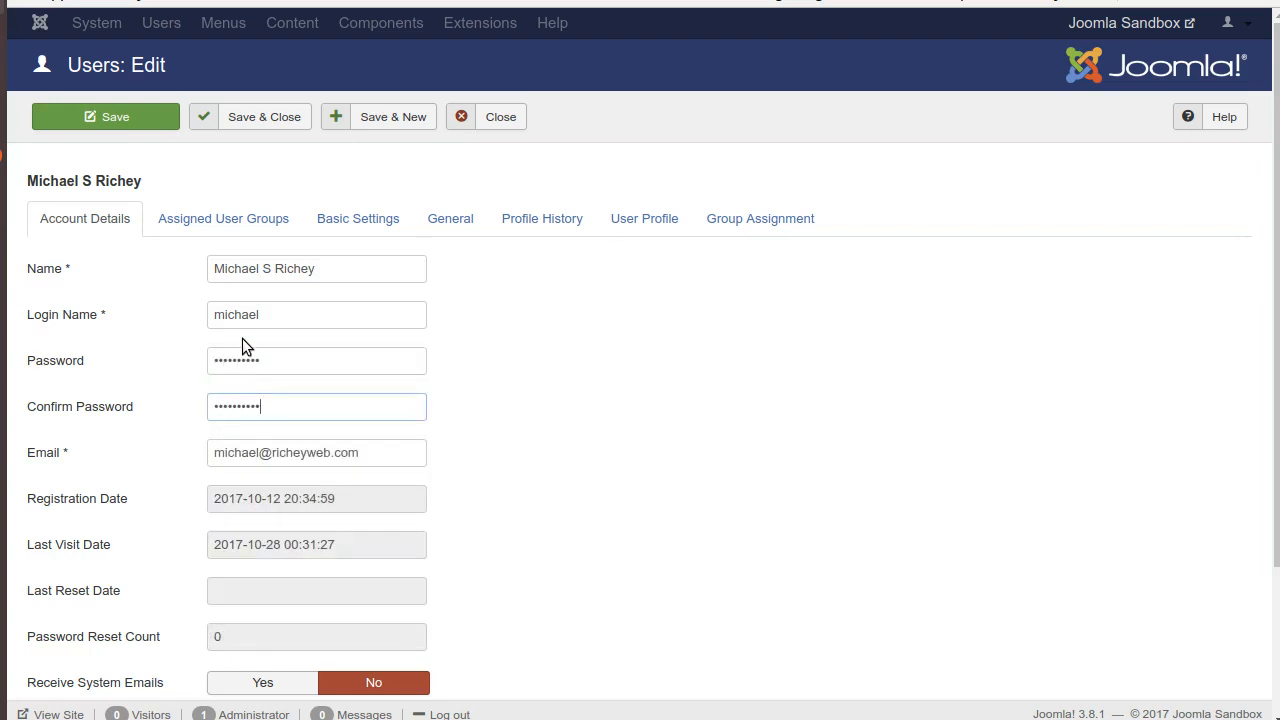
left_click(132, 118)
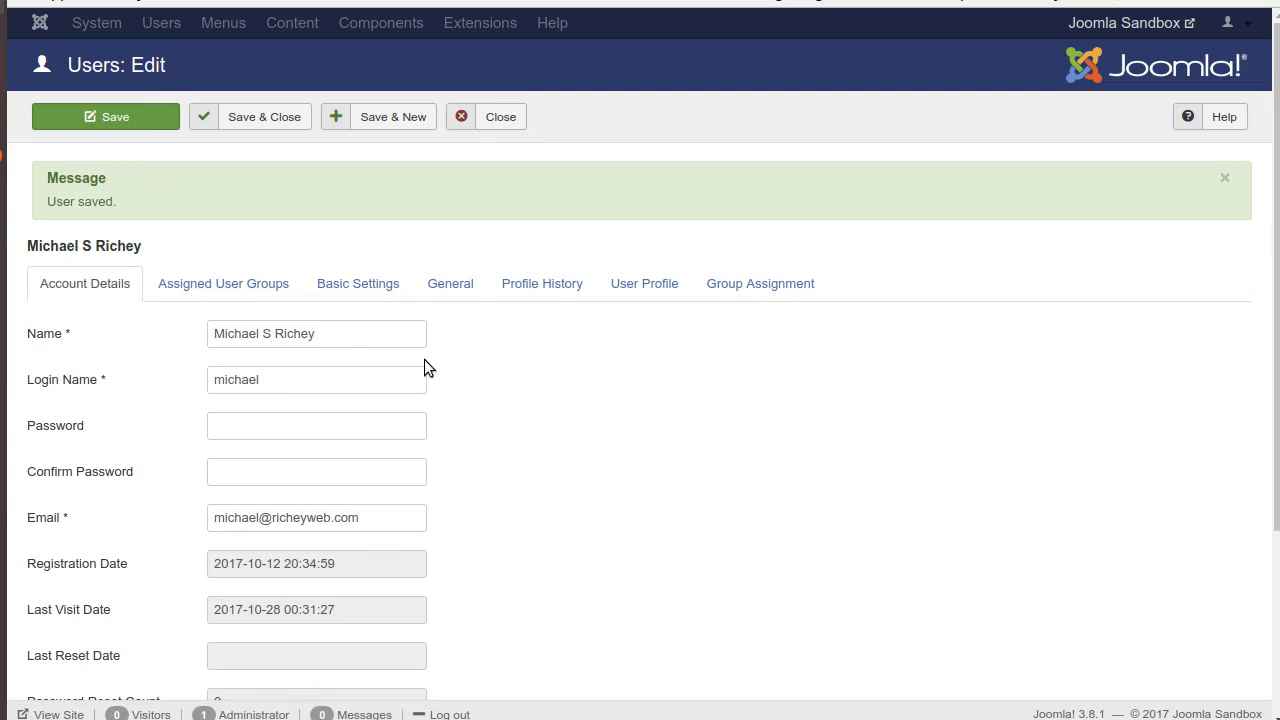
- Check who made the change and what was changed in the user's newest Profile History entry
left_click(531, 292)
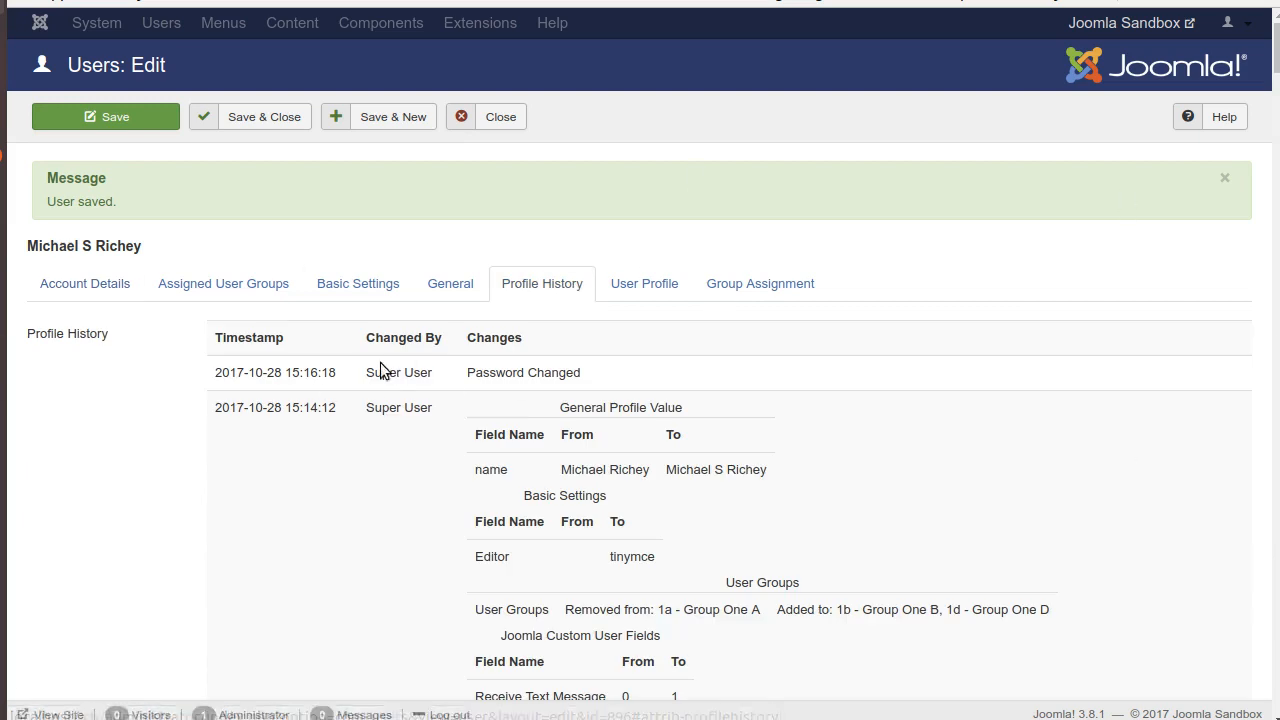
left_click_drag(588, 378, 374, 376)
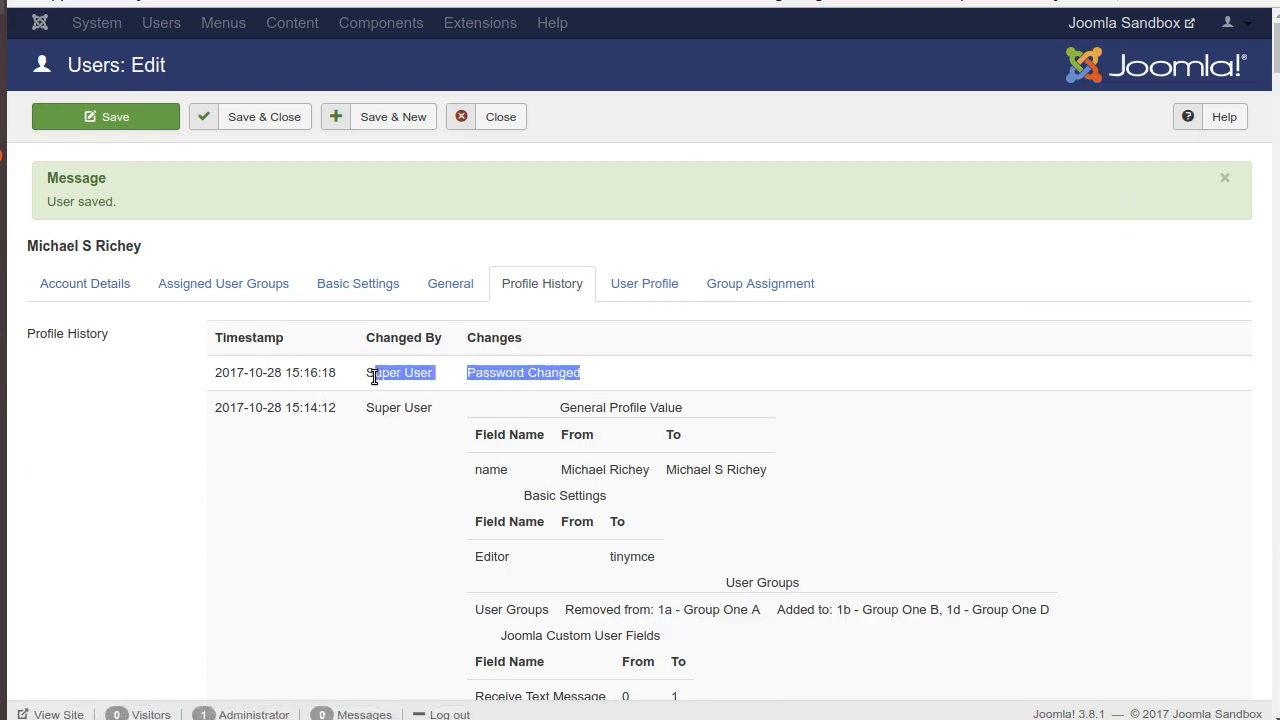
left_click(1001, 290)
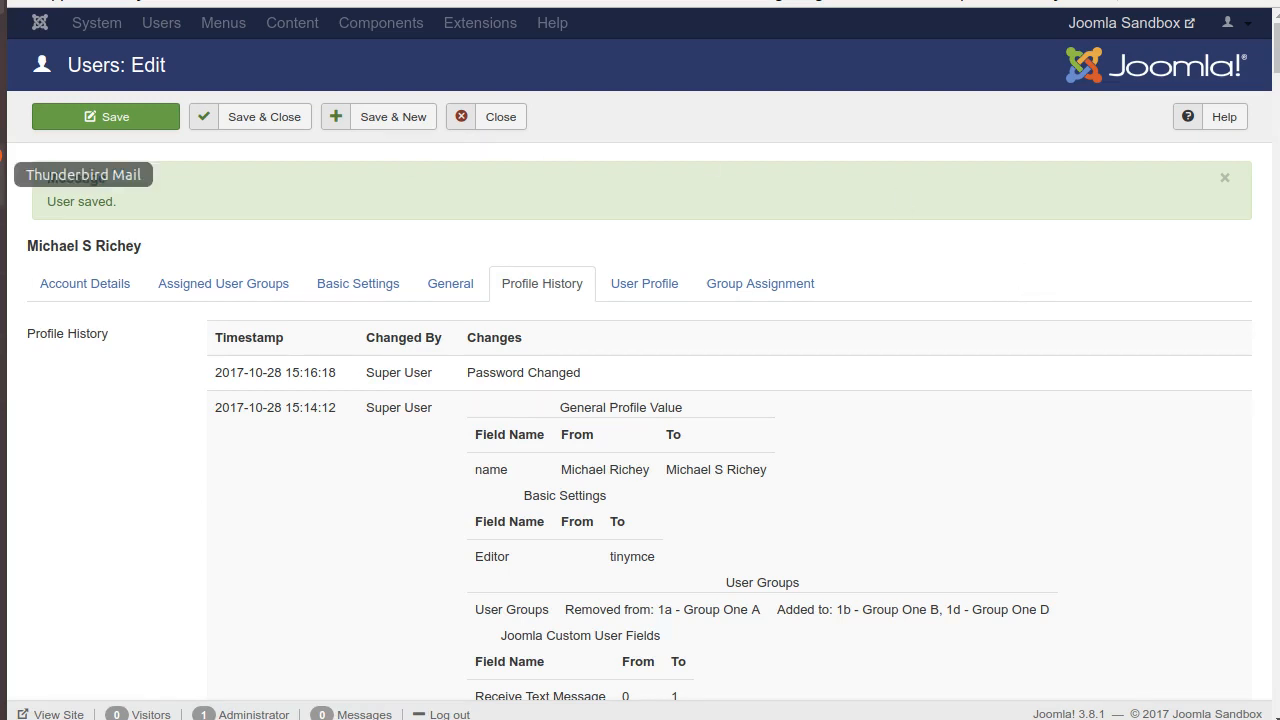
- Switch to Thunderbird and read the email notifying the user of updated account details
left_click(22, 210)
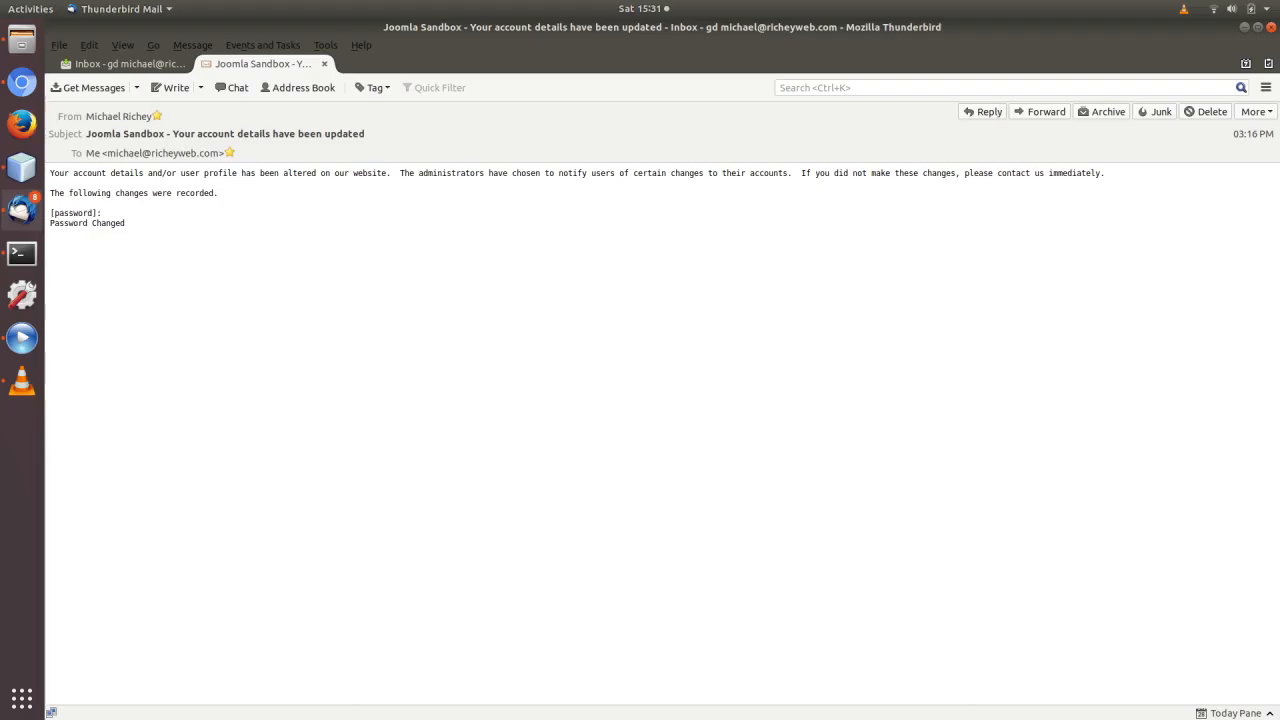